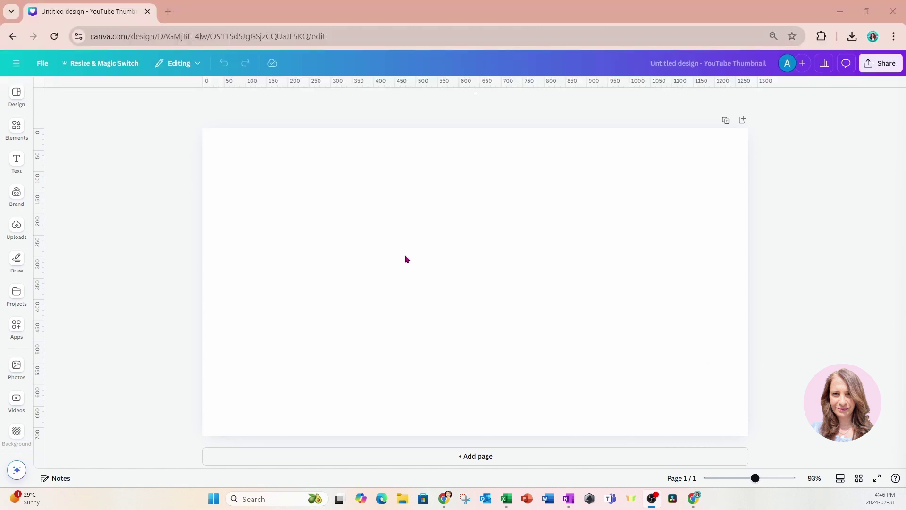
Search the Apps panel for 'TYPEGRADIENT' and open the TypeGradient app.
left_click(45, 66)
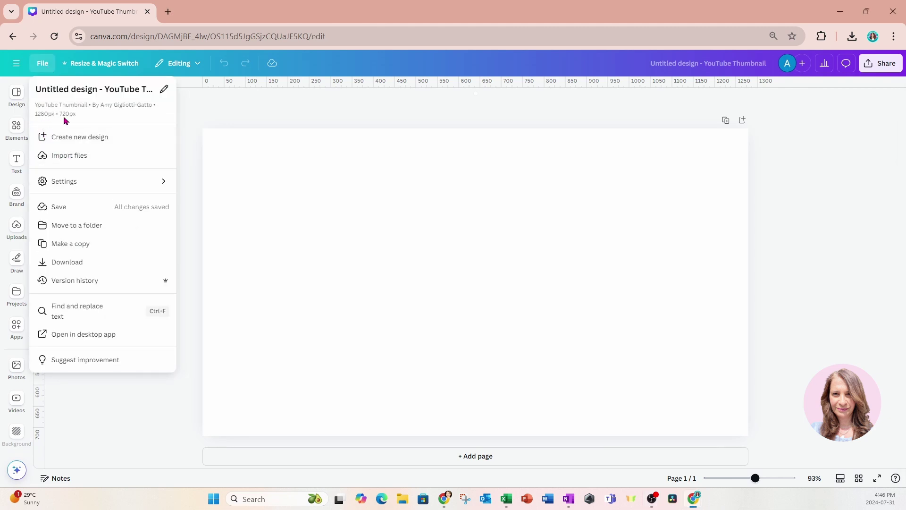
left_click(246, 186)
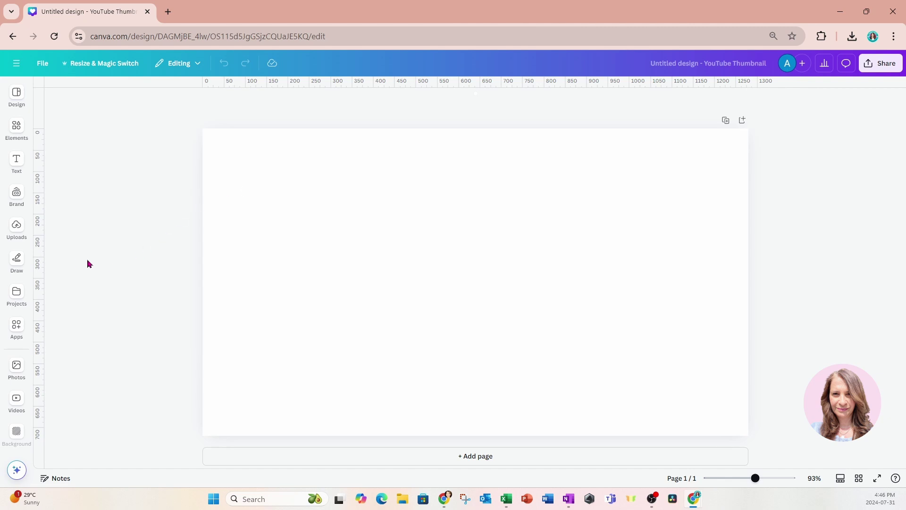
left_click(16, 330)
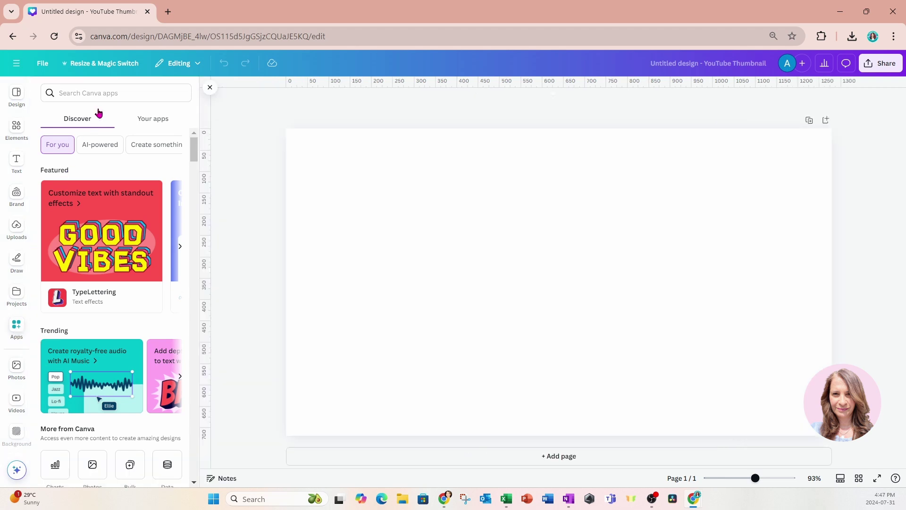
left_click(105, 91)
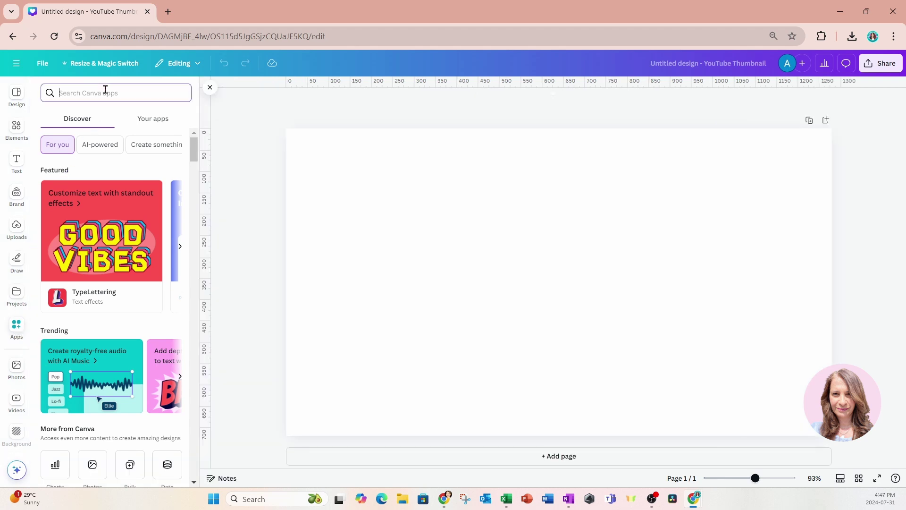
type("TYPEGRADIENT")
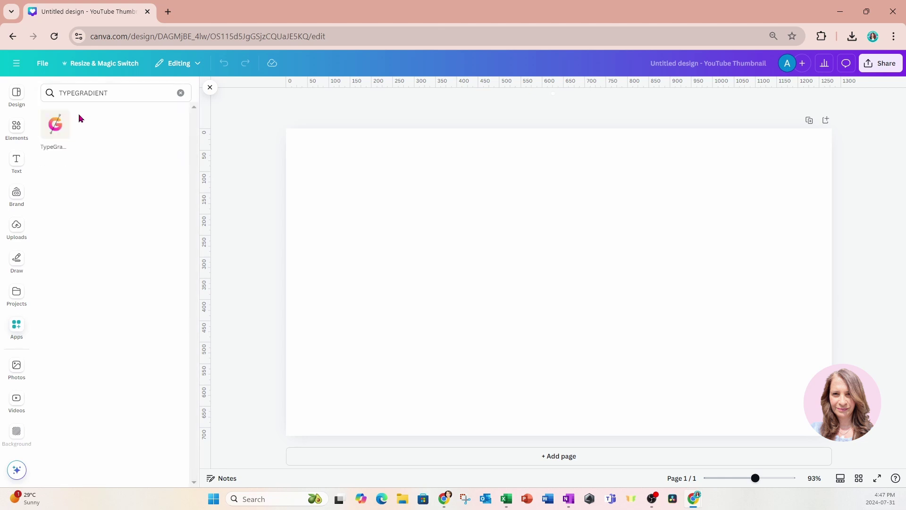
left_click(55, 123)
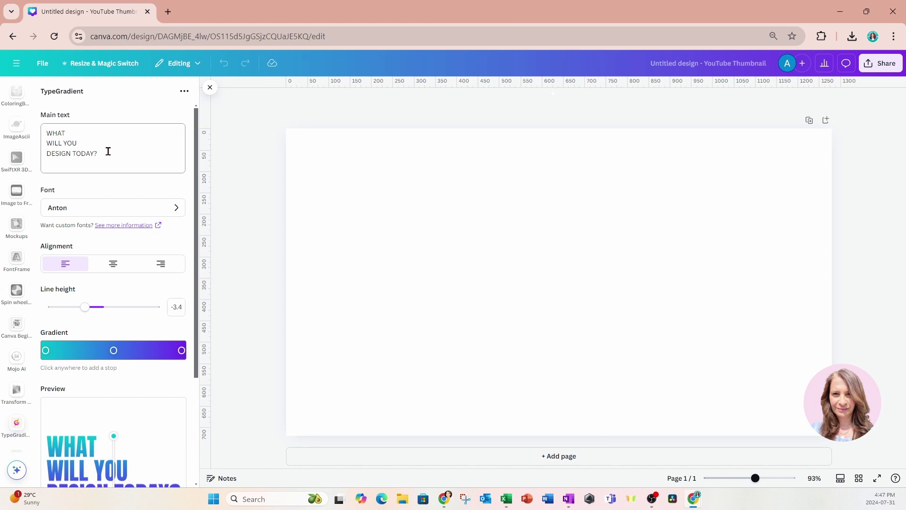
Replace the sample main text with COMIC BOOK.
left_click_drag(108, 154, 45, 134)
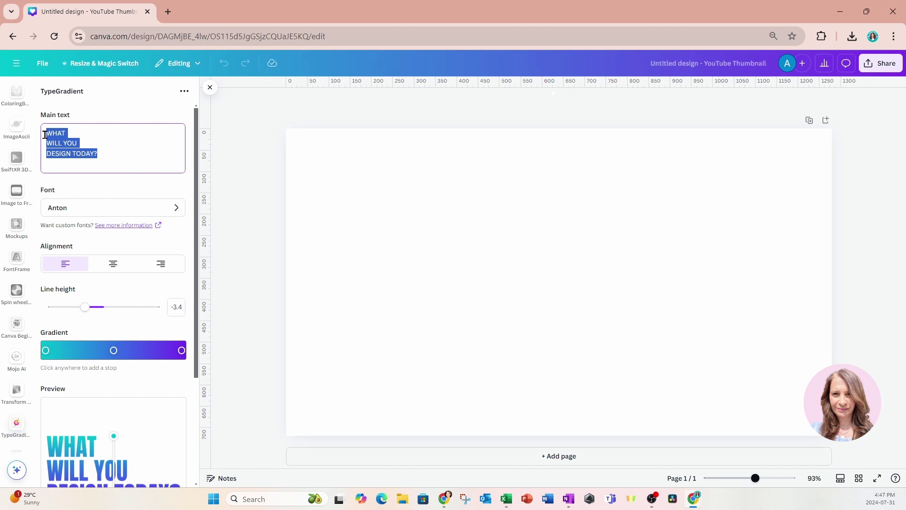
type("comic")
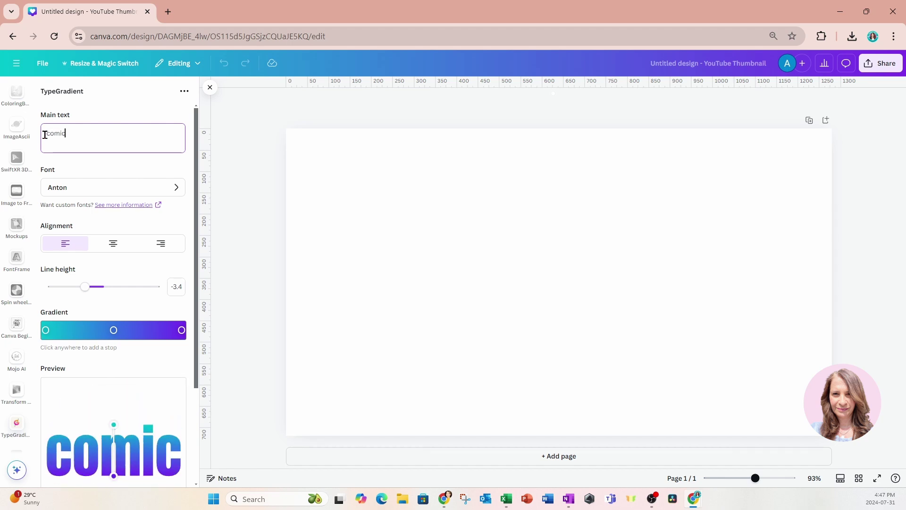
key("BackSpace")
key("BackSpace")
key("BackSpace")
key("BackSpace")
key("BackSpace")
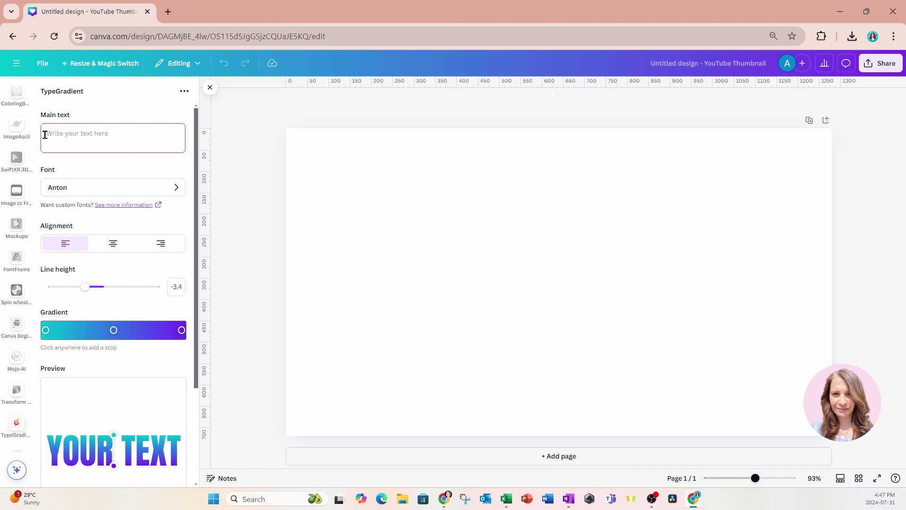
type("coMIC BOOK")
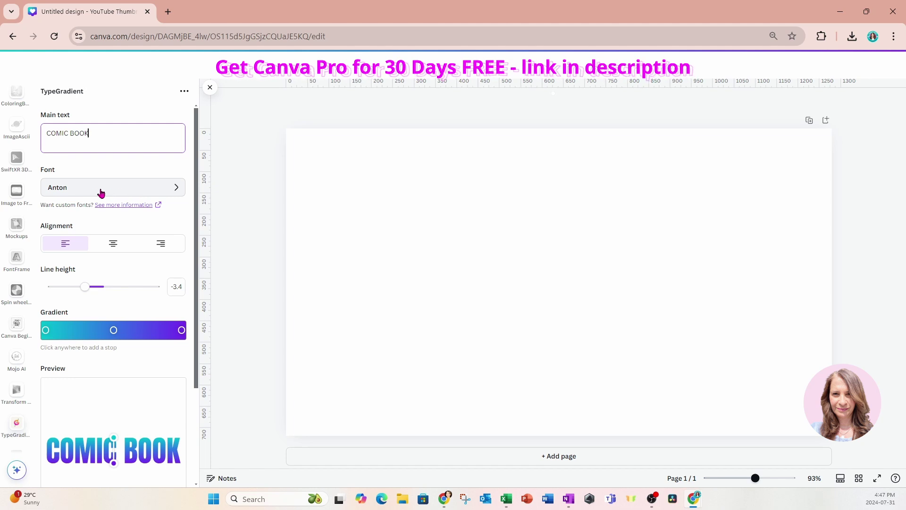
Set the gradient text font to Bangers.
left_click(168, 191)
left_click(132, 137)
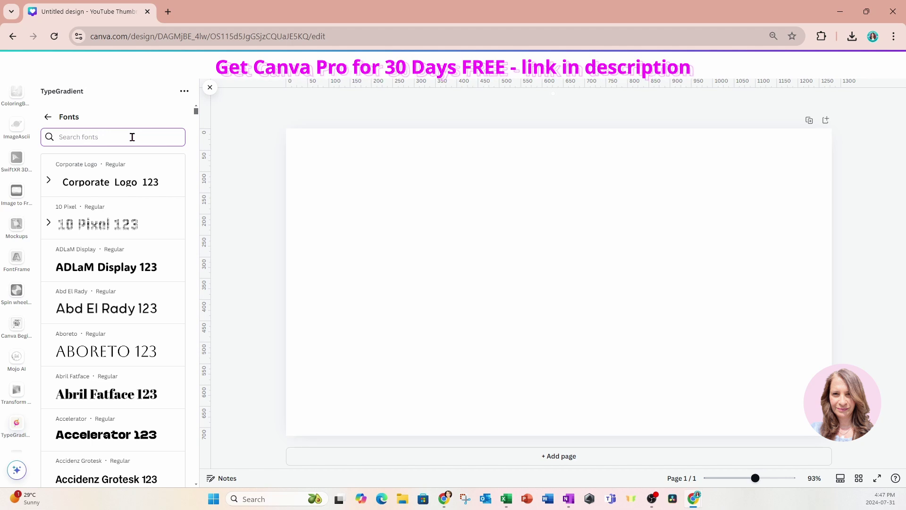
type("BANG")
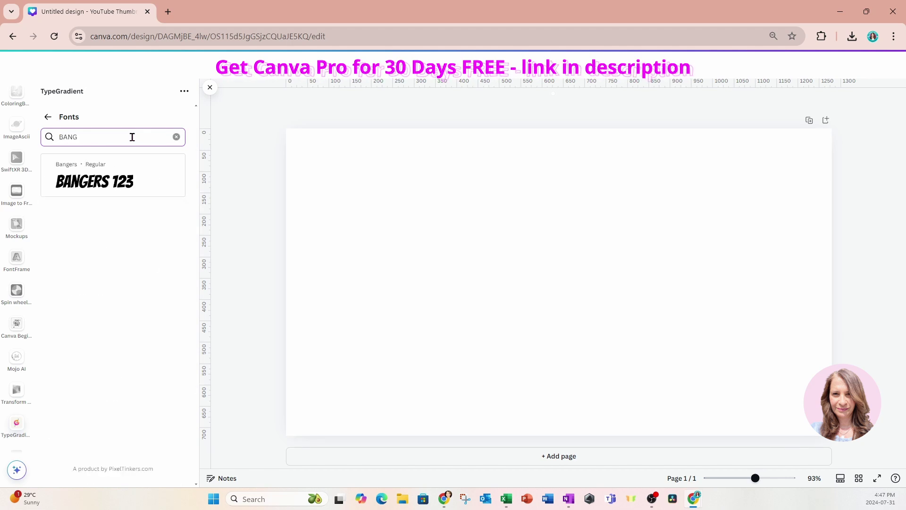
left_click(110, 183)
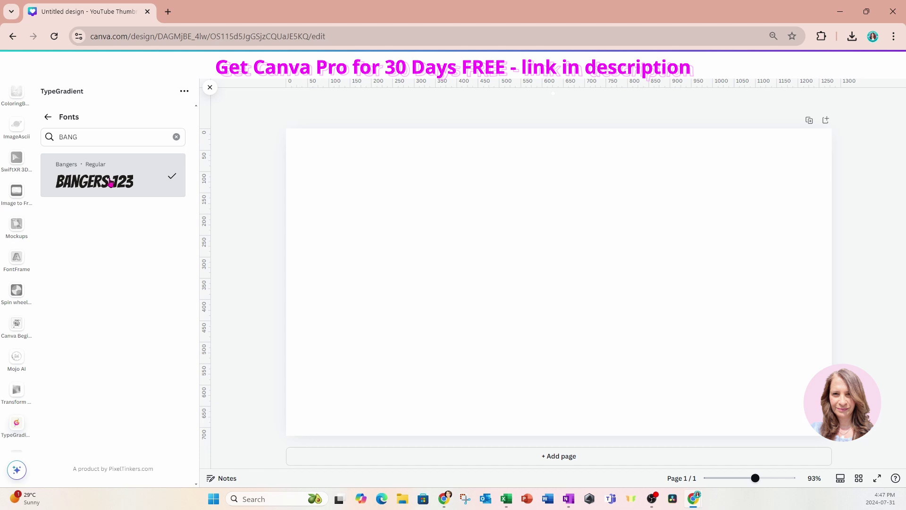
left_click(48, 118)
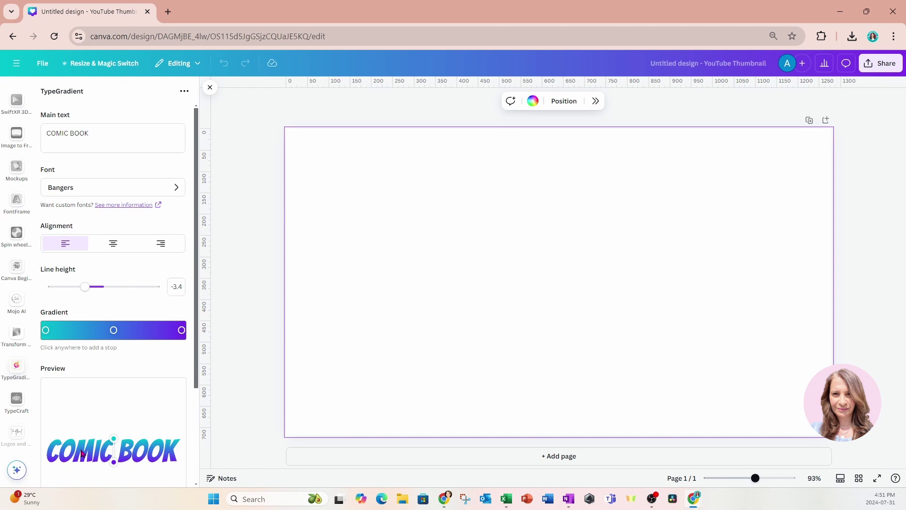
Recolour the gradient stops: left bright yellow #ffd600, middle golden orange, right orange-red #ef4a26.
left_click(46, 330)
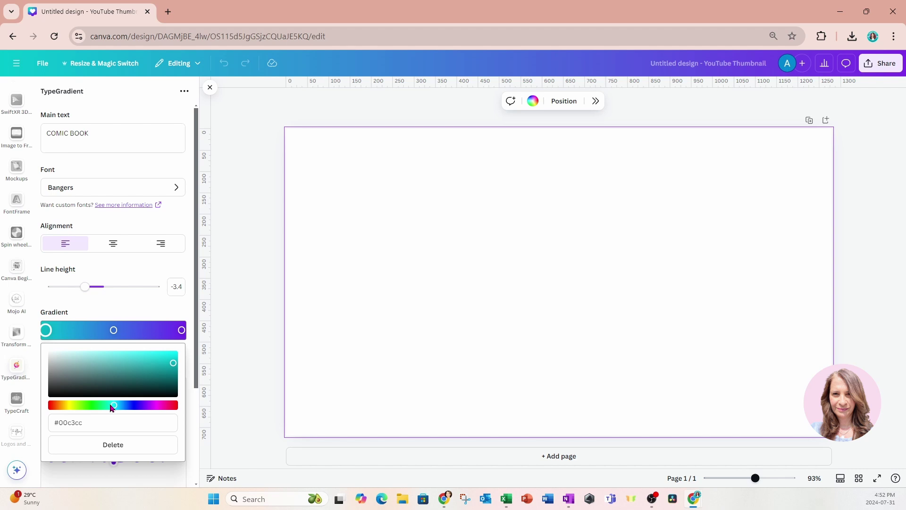
left_click_drag(113, 408, 70, 405)
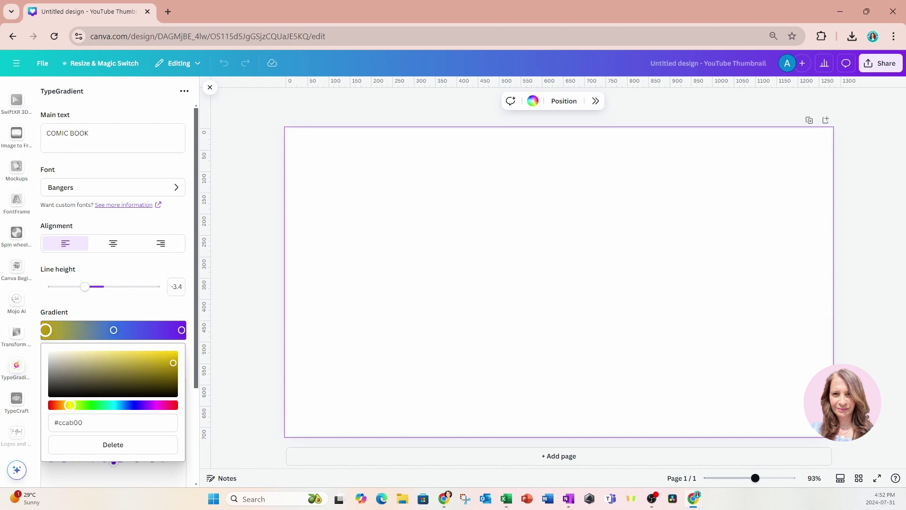
left_click_drag(174, 363, 173, 355)
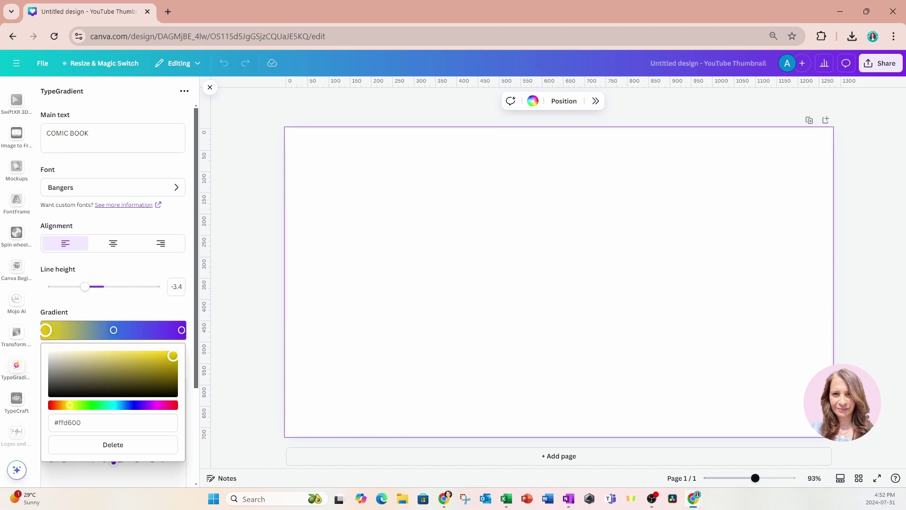
left_click(114, 331)
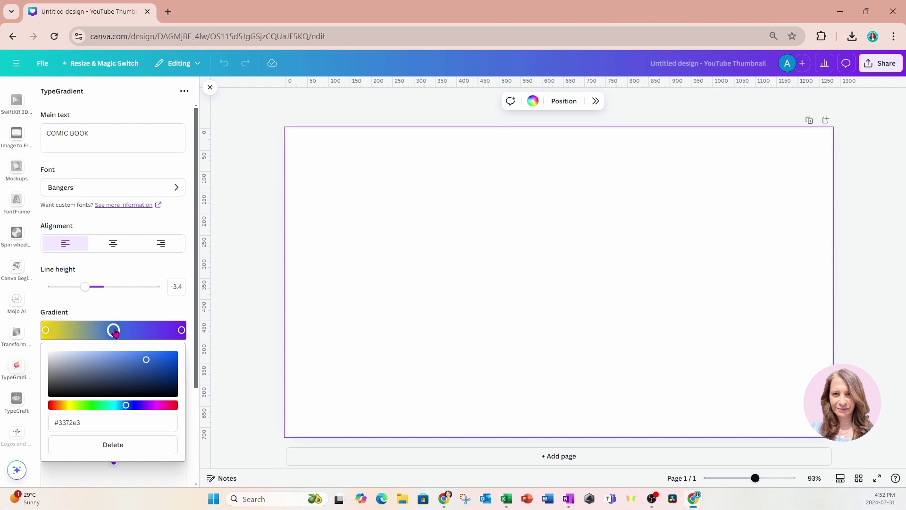
left_click_drag(126, 405, 61, 405)
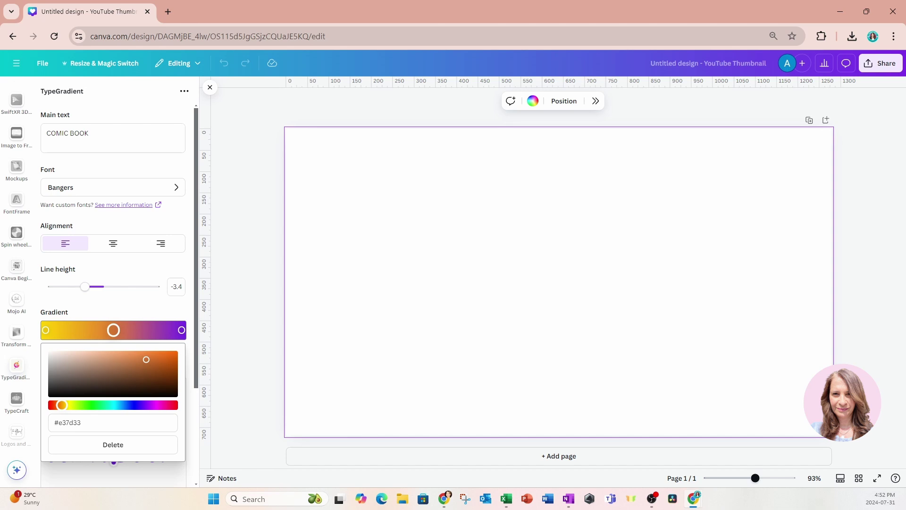
left_click_drag(62, 405, 68, 405)
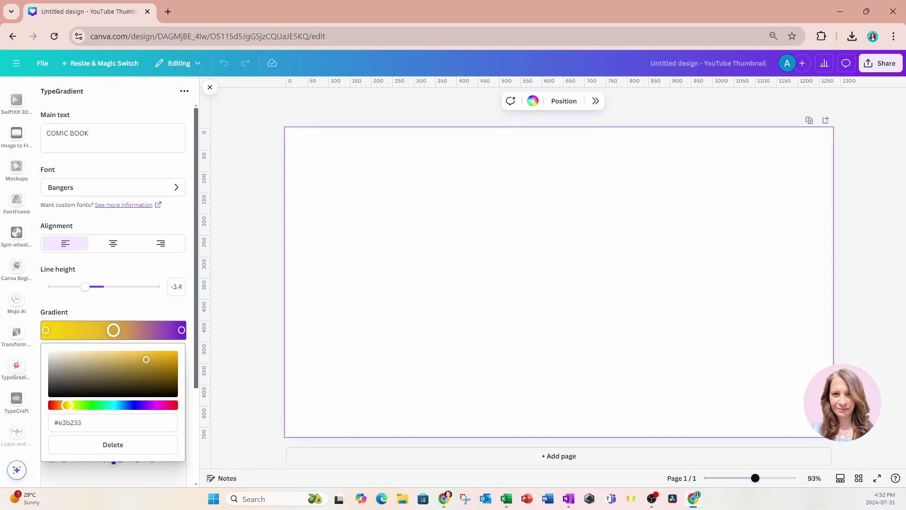
left_click(181, 330)
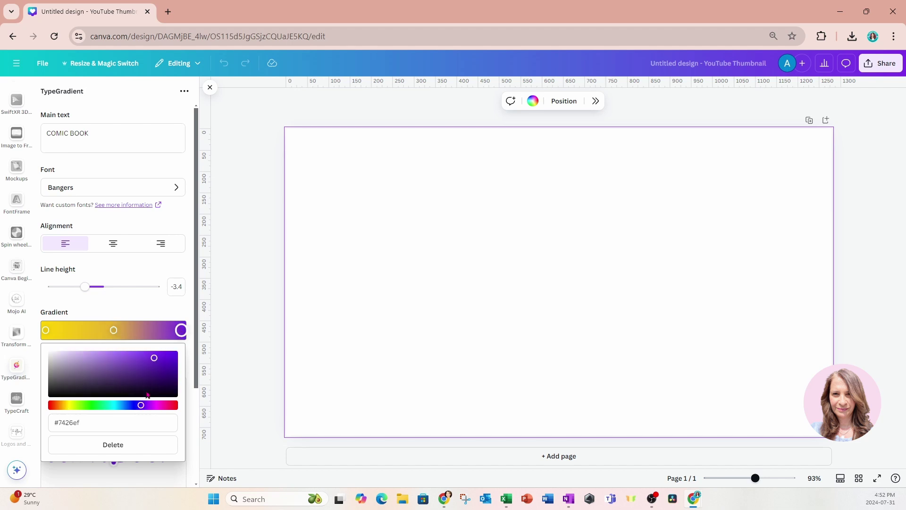
left_click_drag(142, 405, 56, 405)
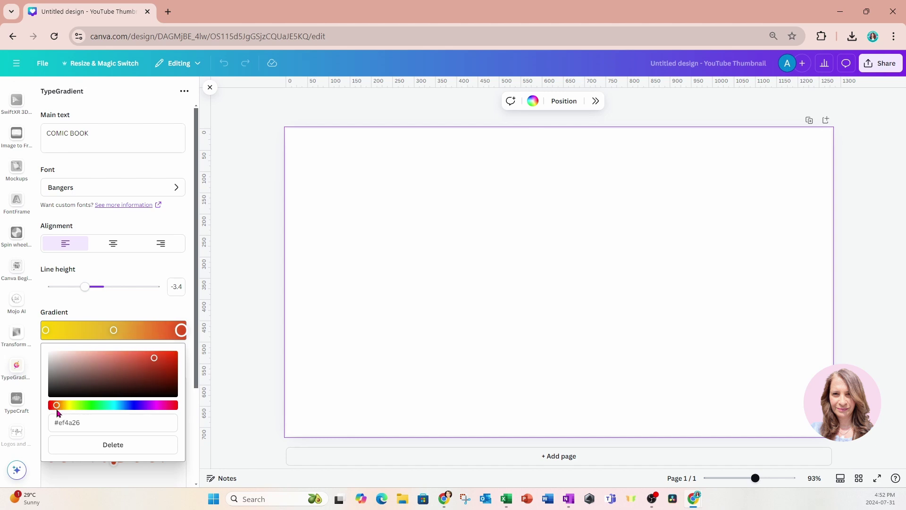
Drag the Preview's gradient handle so more orange-red shows through the COMIC BOOK letters.
left_click(115, 307)
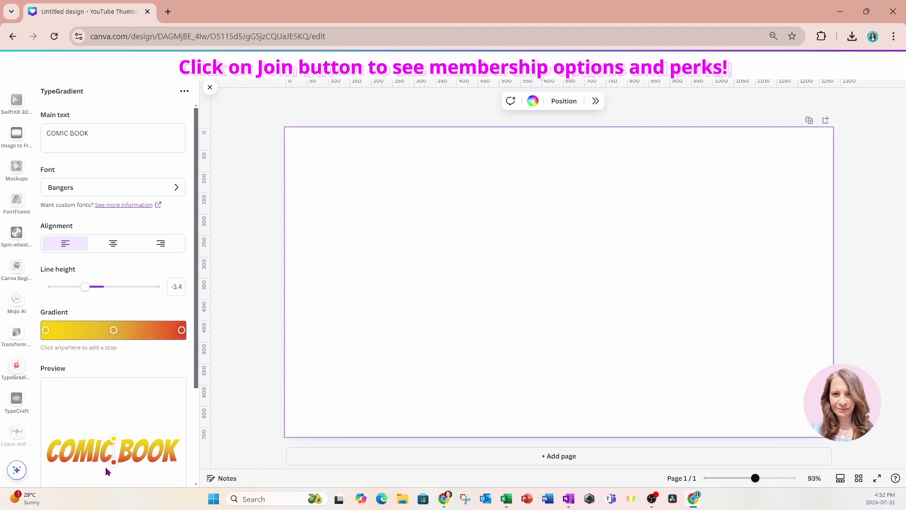
scroll(137, 433, "down", 1)
scroll(137, 433, "down", 2)
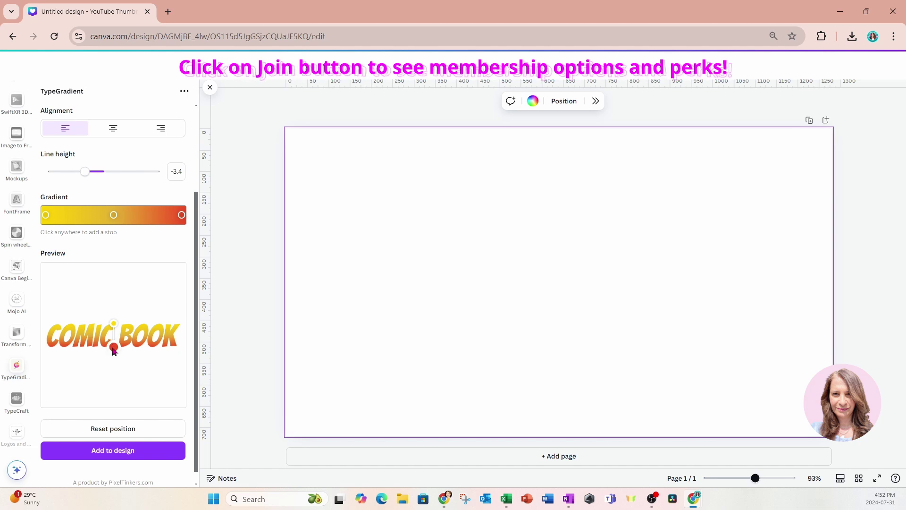
mouse_move(113, 350)
left_mouse_down()
mouse_move(129, 347)
mouse_move(117, 360)
mouse_move(92, 360)
mouse_move(115, 359)
left_mouse_up()
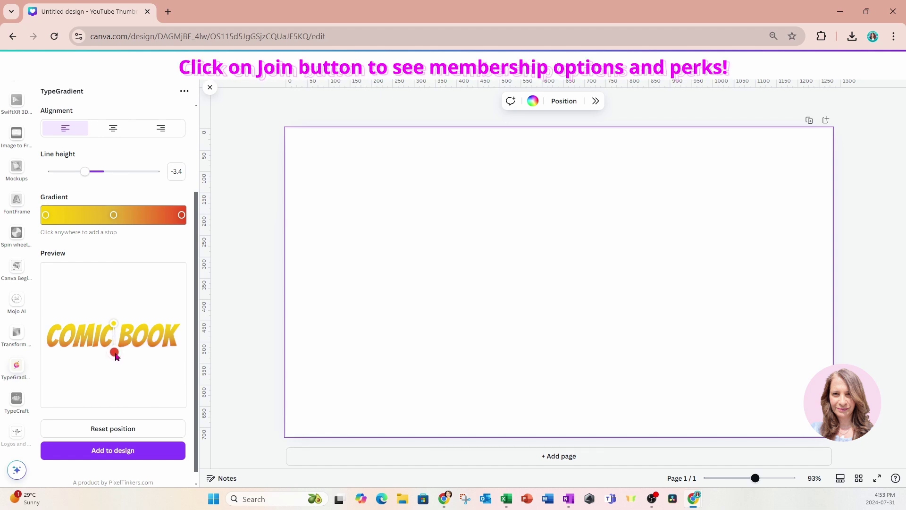
left_click_drag(116, 357, 114, 350)
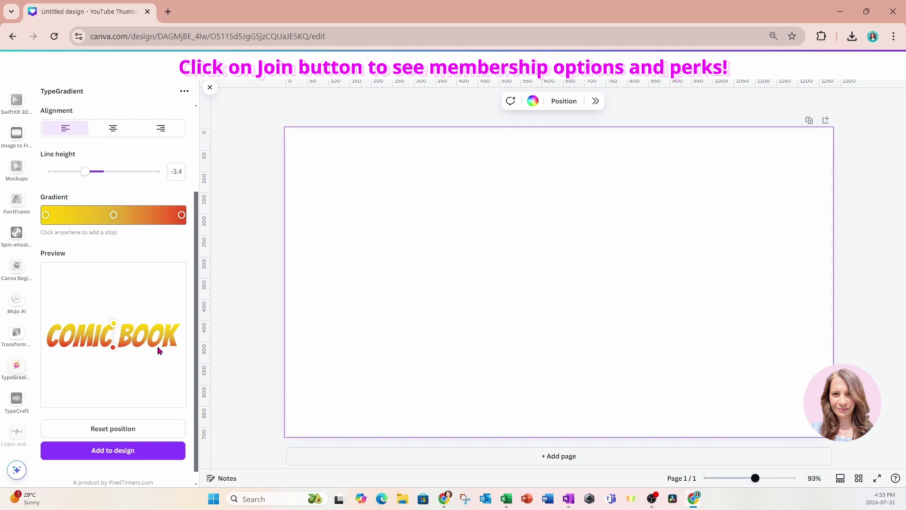
Add the gradient COMIC BOOK text to the thumbnail and enlarge it across most of the width.
left_click(120, 451)
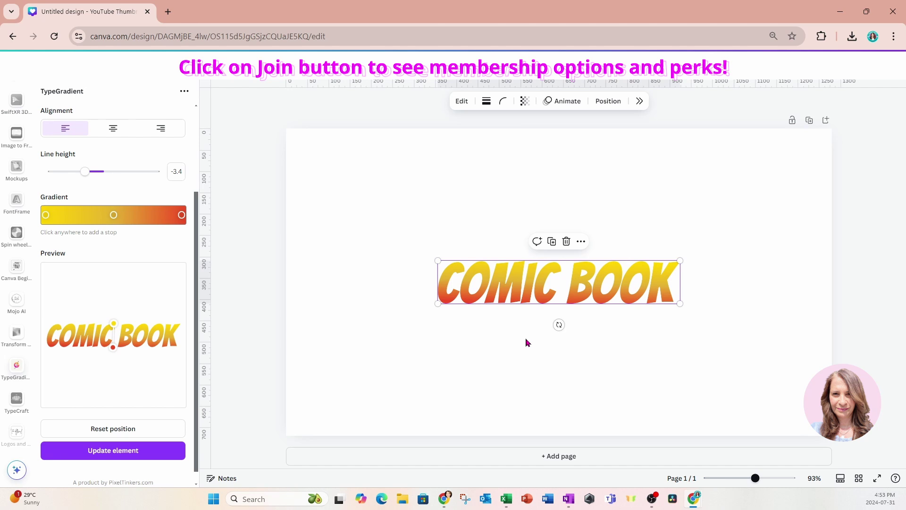
left_click_drag(681, 261, 764, 246)
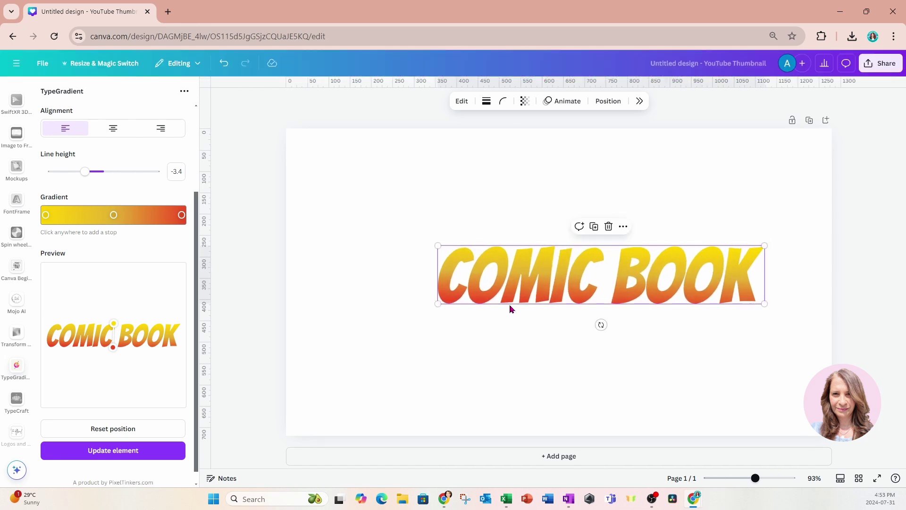
left_click_drag(438, 303, 356, 319)
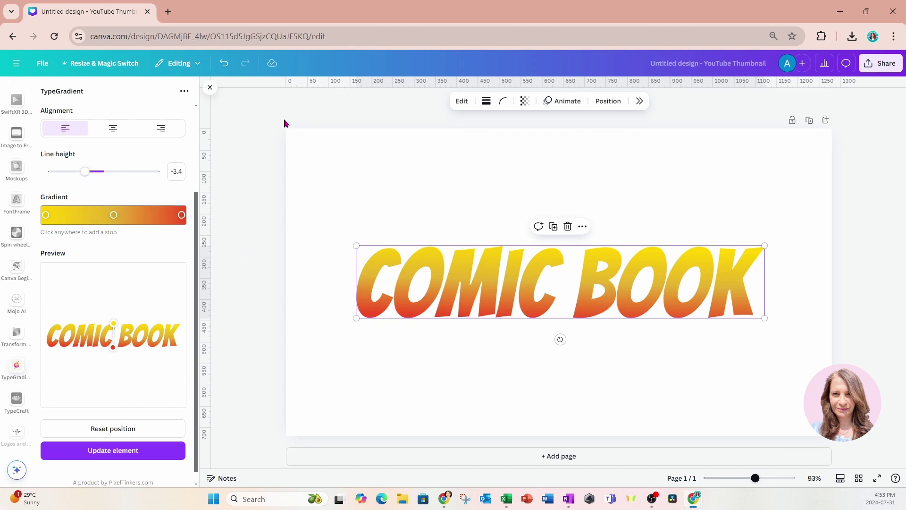
Close the TypeGradient panel and add a blank second page.
left_click(208, 97)
scroll(16, 170, "up", 3)
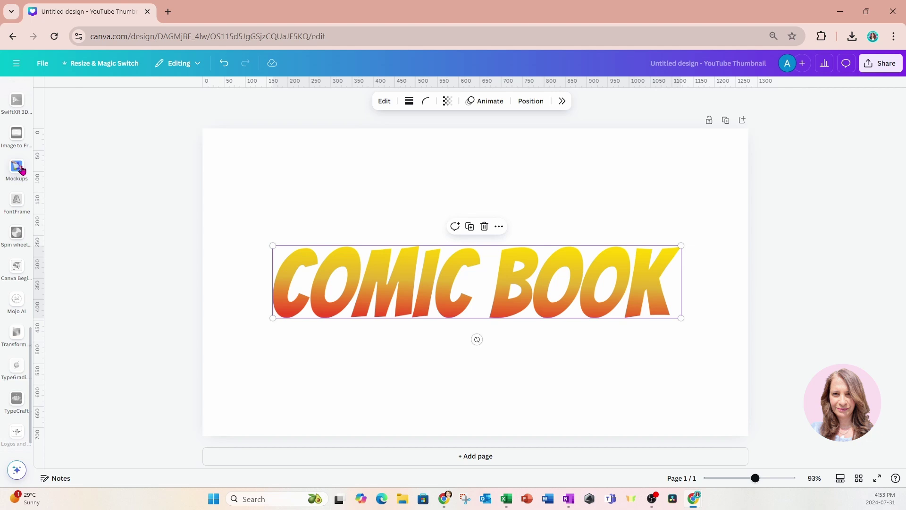
scroll(18, 172, "up", 5)
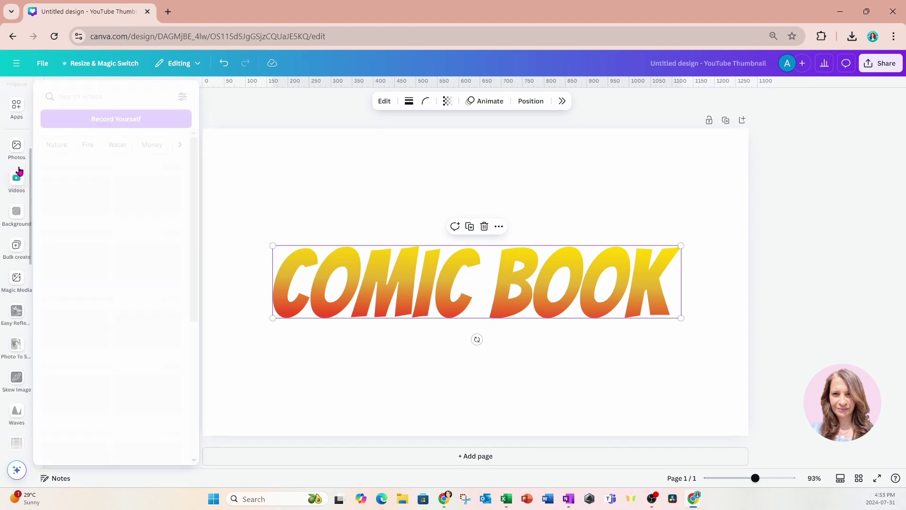
scroll(18, 170, "up", 3)
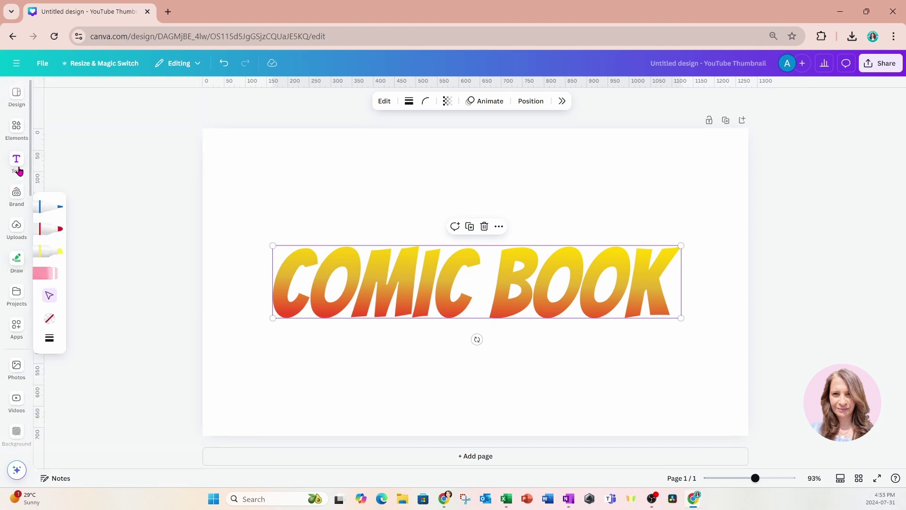
left_click(14, 136)
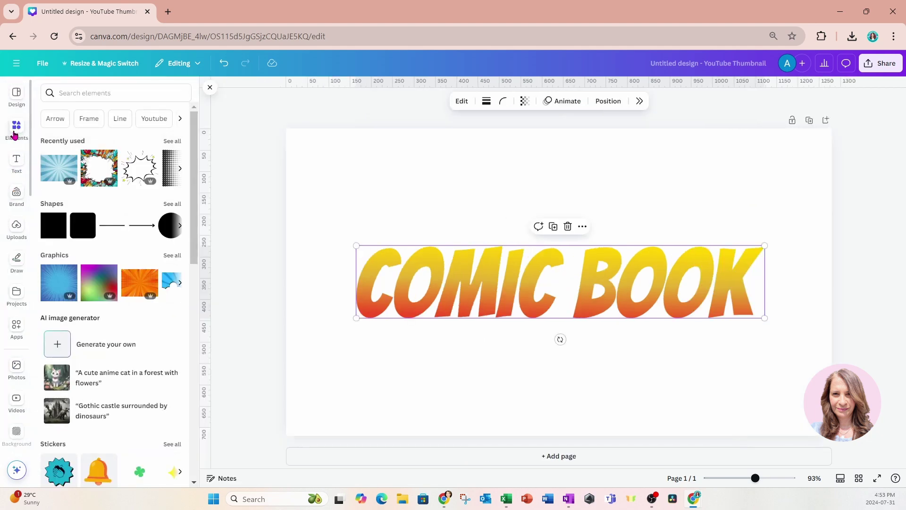
left_click(492, 456)
Search Elements for 'DOTS' and add a halftone dot graphic to page 2.
left_click(103, 93)
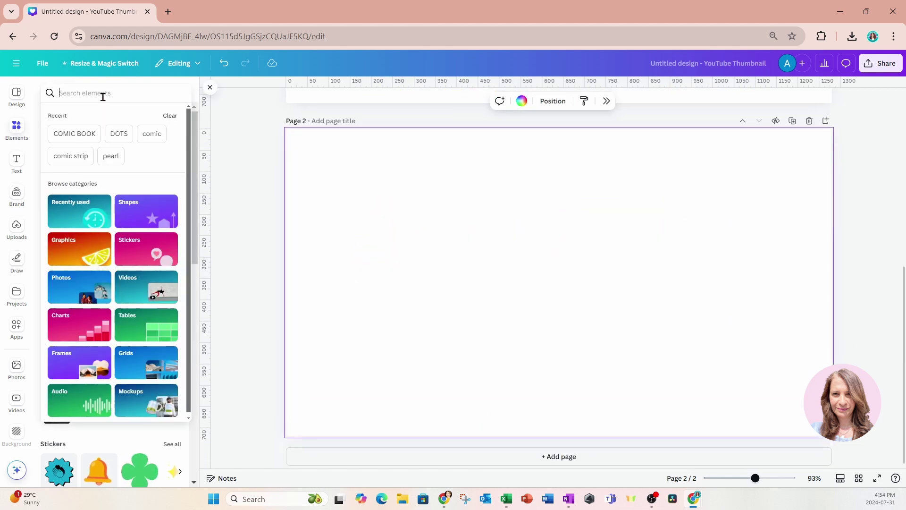
type("DOTS")
key("Return")
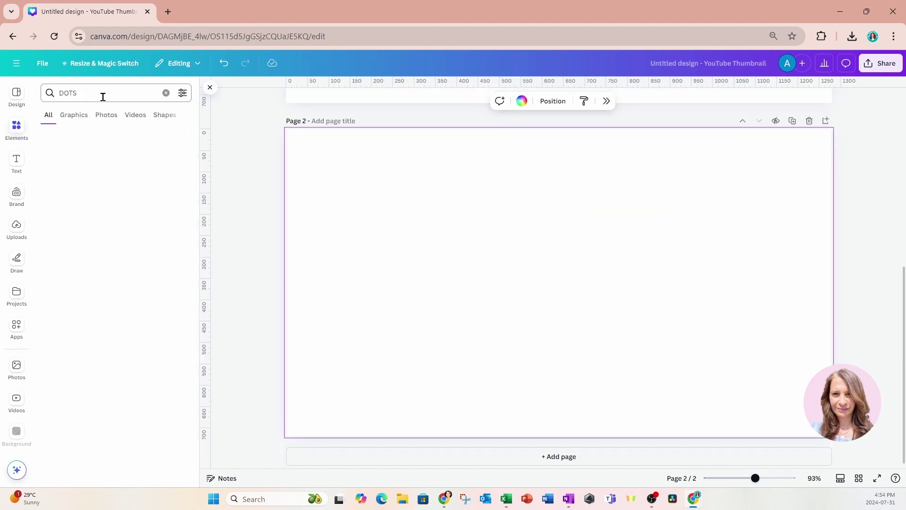
left_click(77, 116)
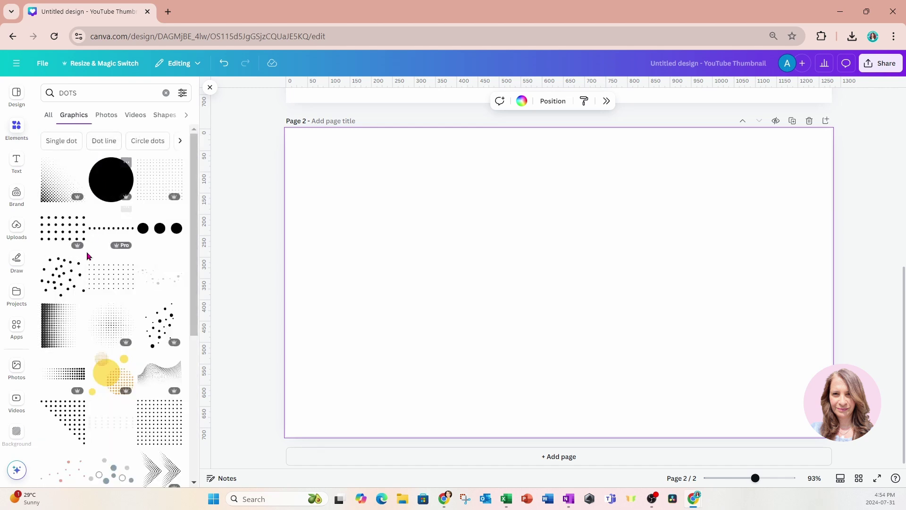
left_click(58, 325)
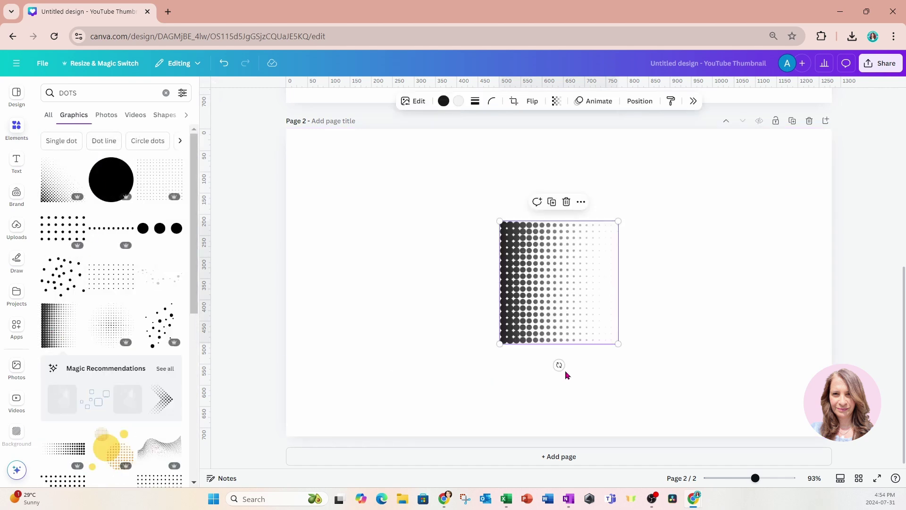
Rotate the dot graphic, stretch it across the lower-left page, and make it solid black.
left_click_drag(559, 365, 616, 281)
left_click_drag(575, 311, 374, 407)
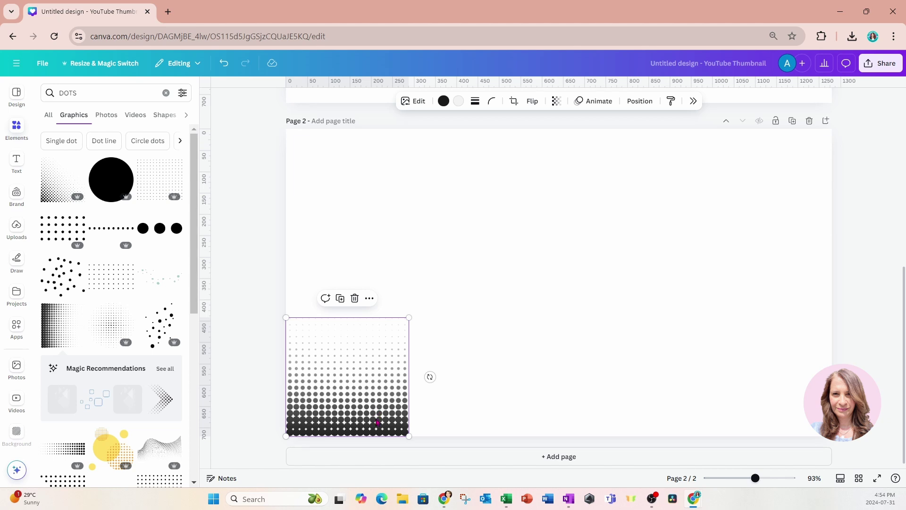
left_click_drag(409, 318, 508, 266)
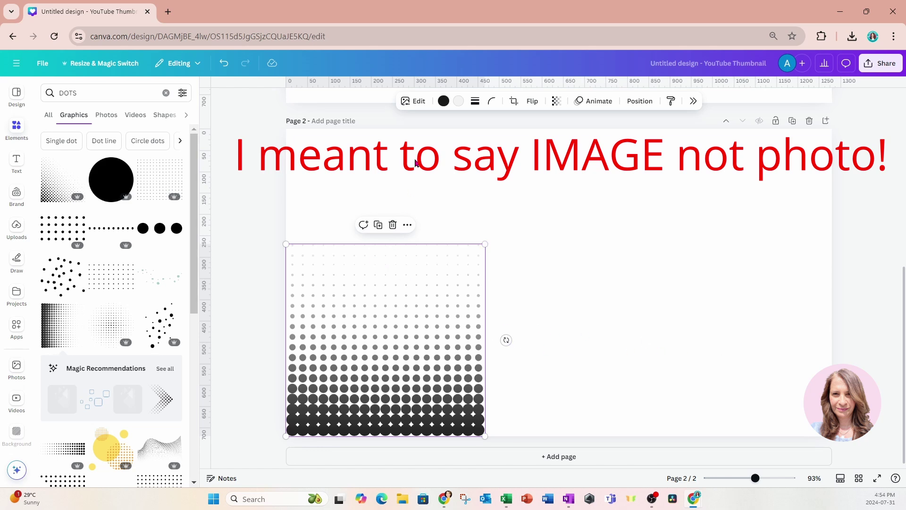
left_click(459, 101)
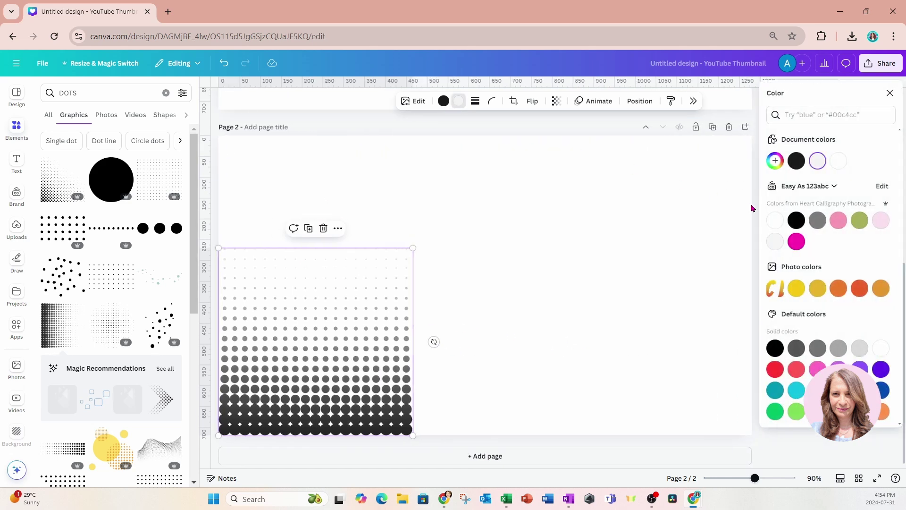
left_click(796, 161)
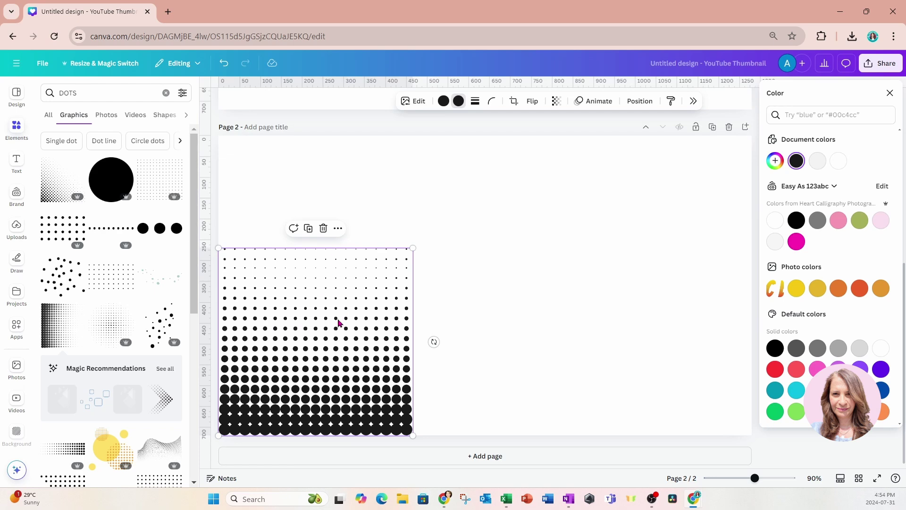
Duplicate the dot graphic twice, lining the copies up side by side across the page.
left_click(308, 228)
left_click_drag(315, 344, 499, 340)
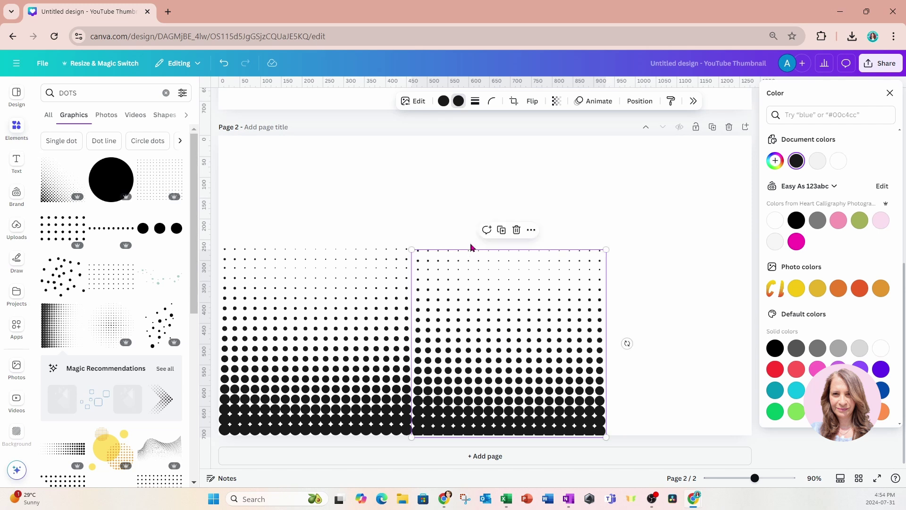
left_click(502, 231)
left_click(514, 193)
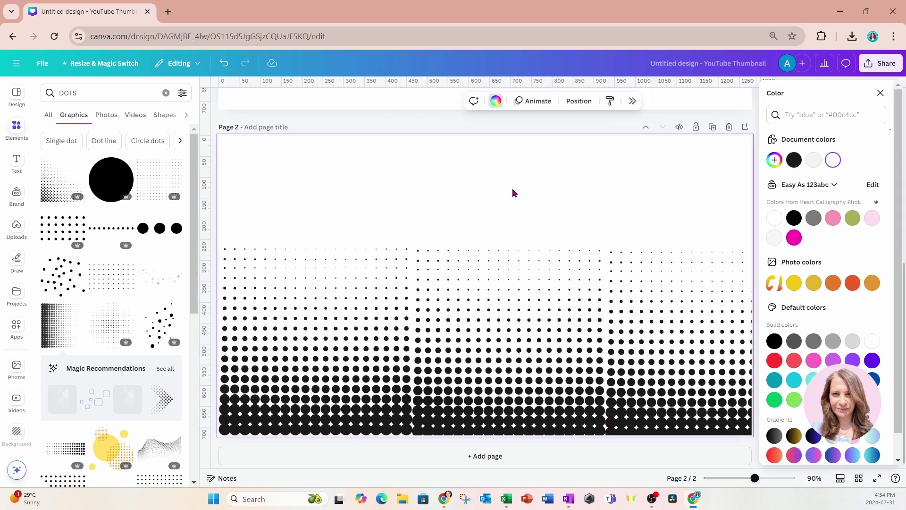
left_click(881, 94)
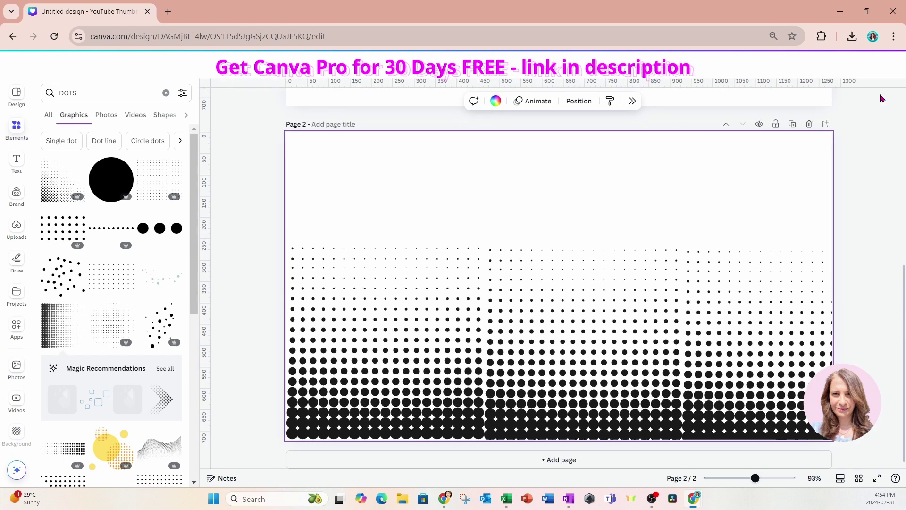
left_click_drag(263, 215, 766, 376)
Nudge the dots flush with the page edge, then download page 2 as a transparent-background PNG.
left_click(741, 169)
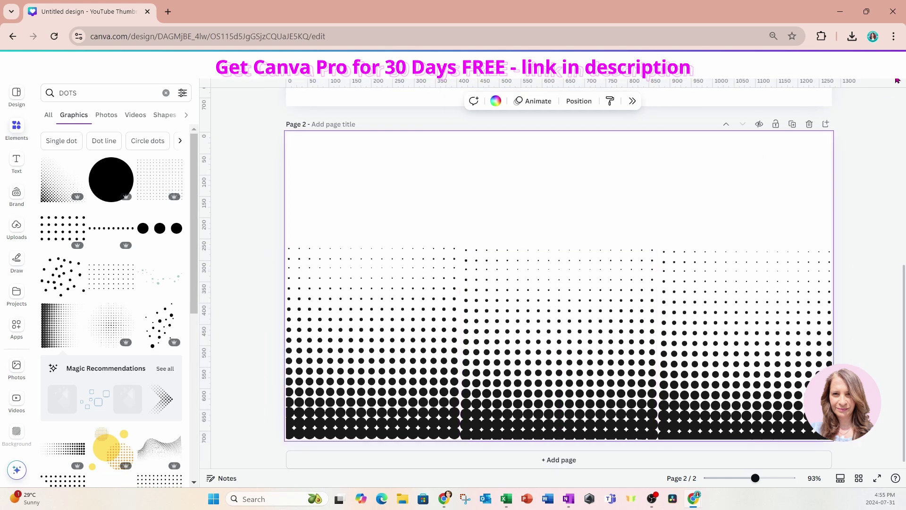
left_click(874, 82)
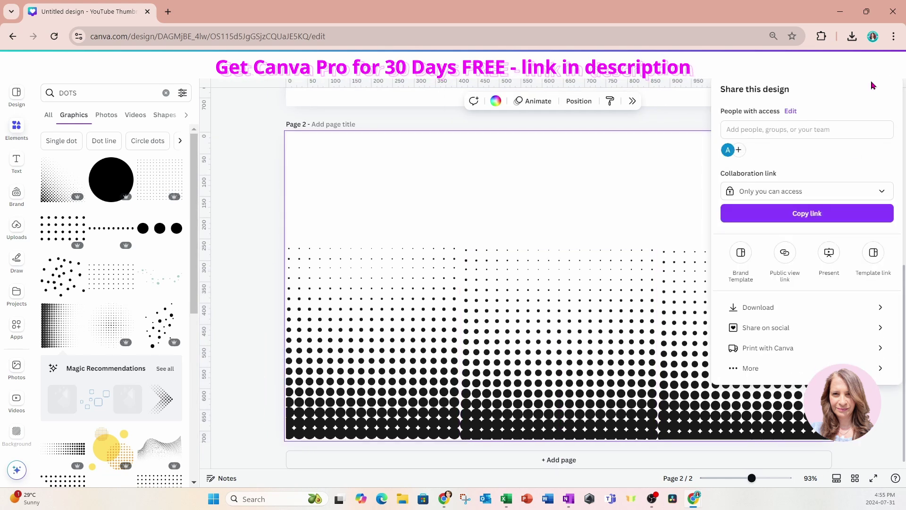
left_click(763, 308)
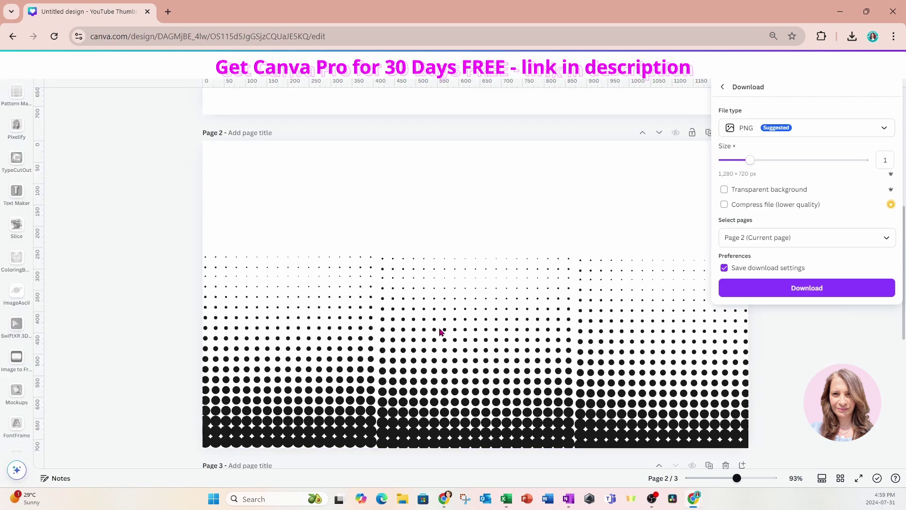
left_click(753, 189)
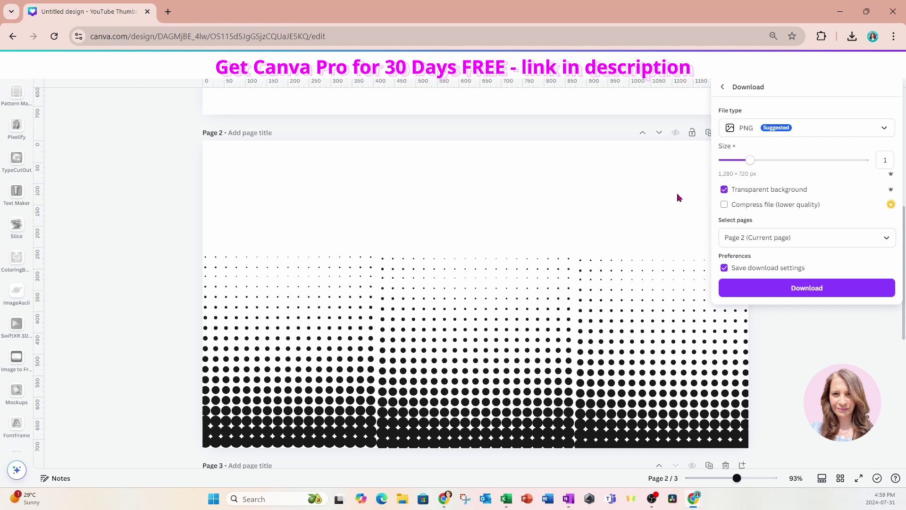
left_click(801, 293)
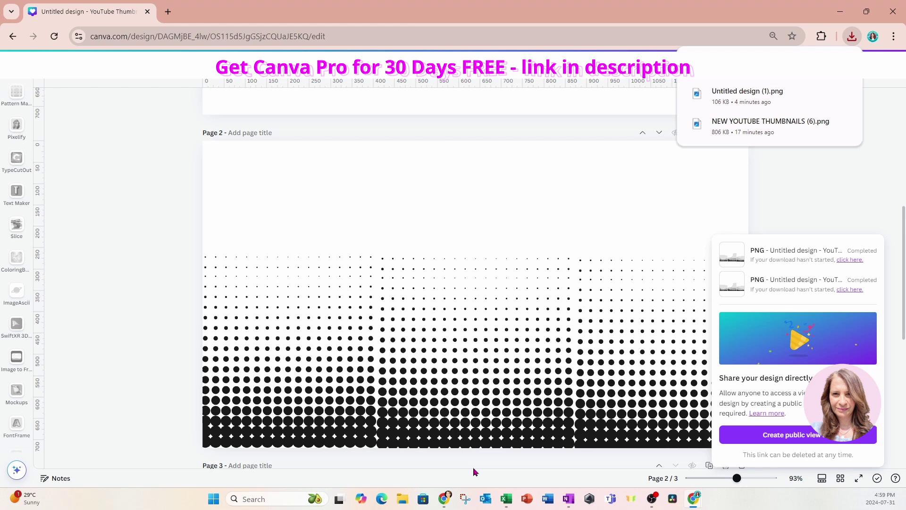
Select blank page 3 and open the FontFrame app via an Apps search for 'FON'.
scroll(479, 463, "down", 7)
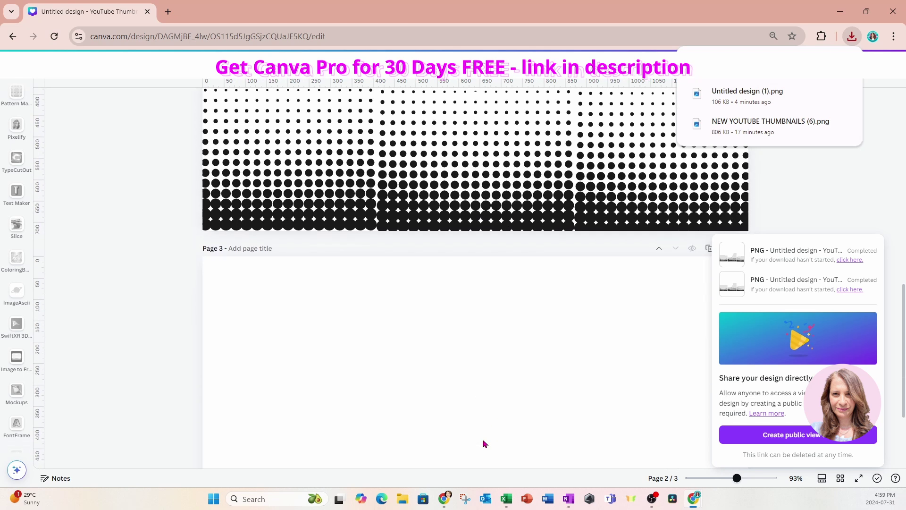
left_click(485, 381)
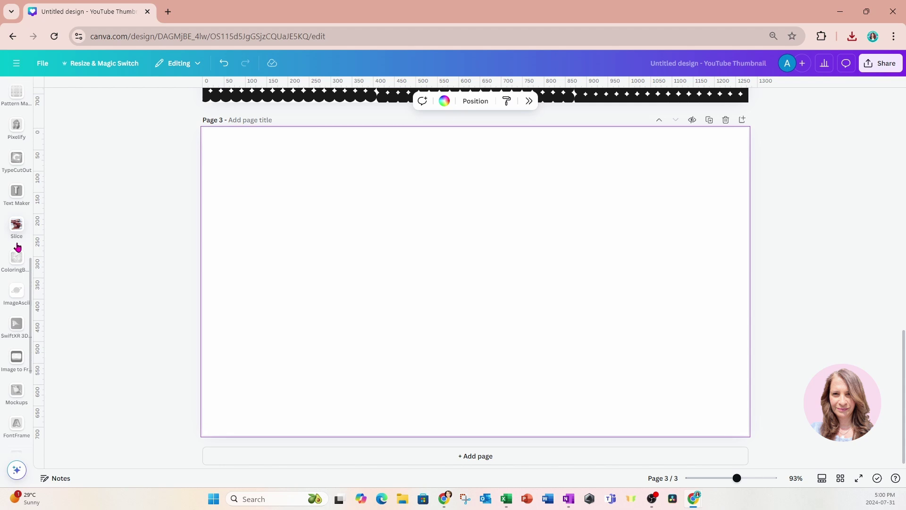
scroll(18, 248, "up", 6)
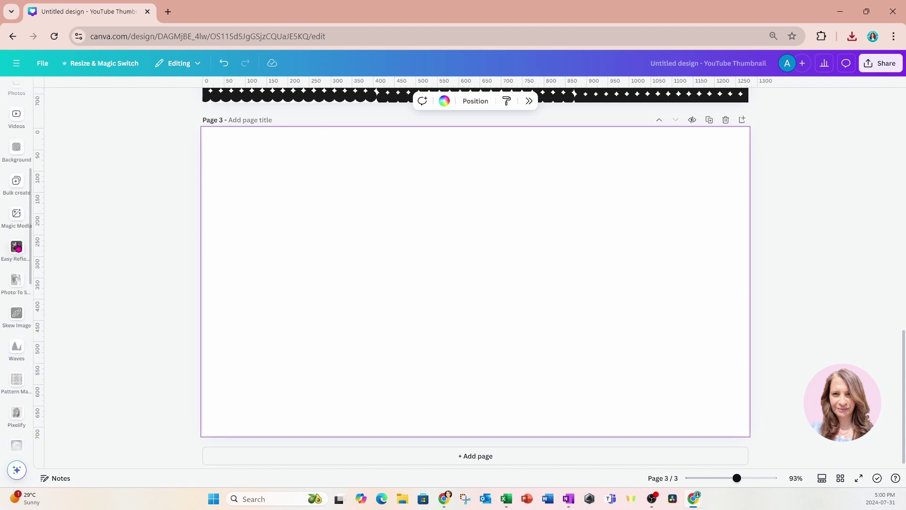
scroll(17, 248, "up", 4)
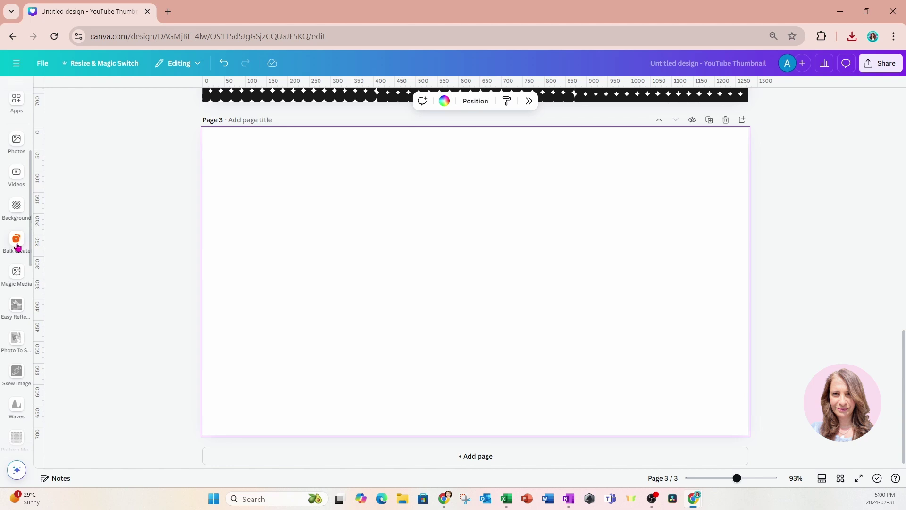
left_click(18, 196)
left_click(16, 159)
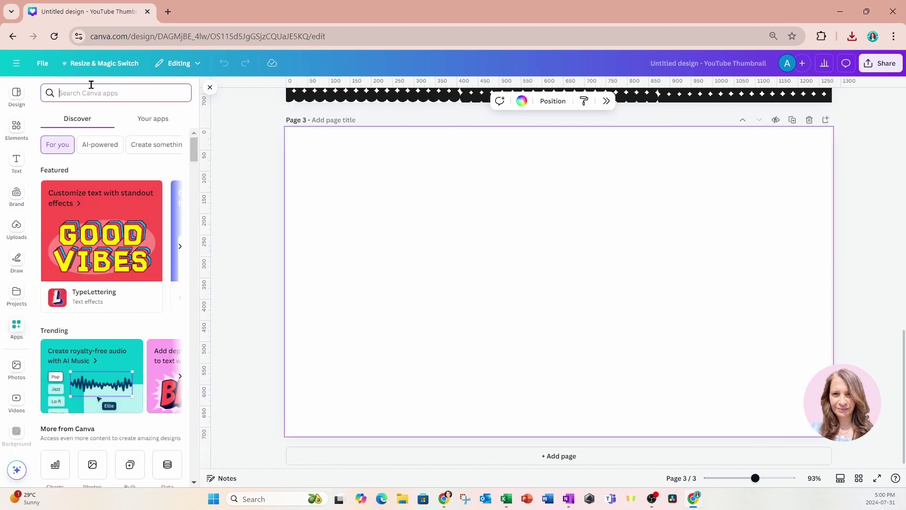
type("FONT")
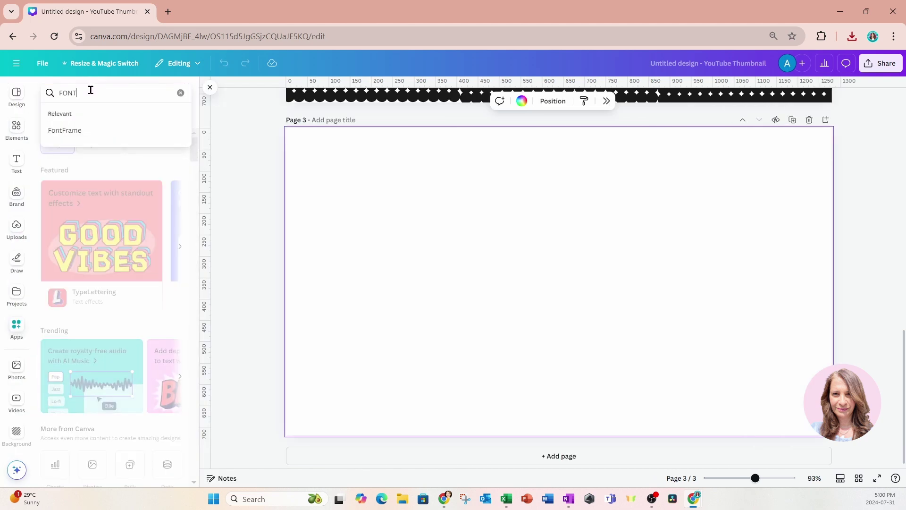
left_click(78, 134)
left_click(57, 130)
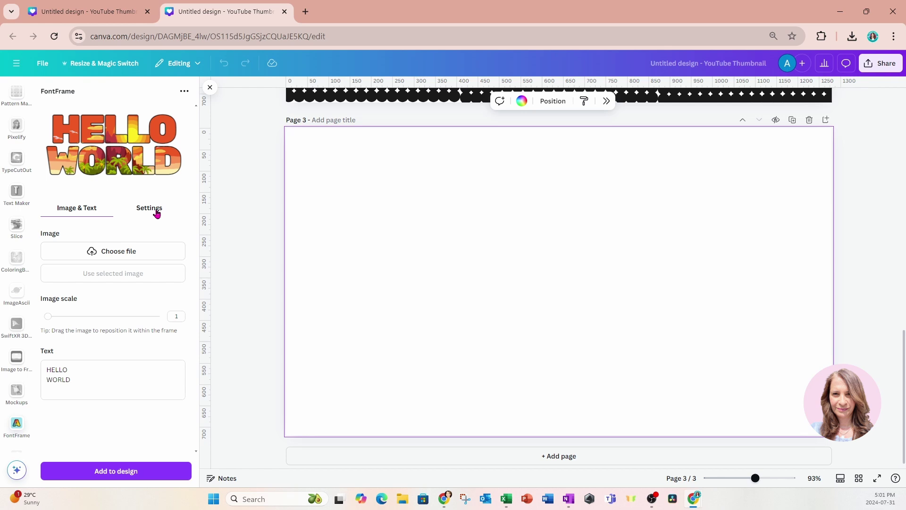
Load 'Untitled design (2)' from Downloads as the FontFrame letter fill image.
left_click(126, 255)
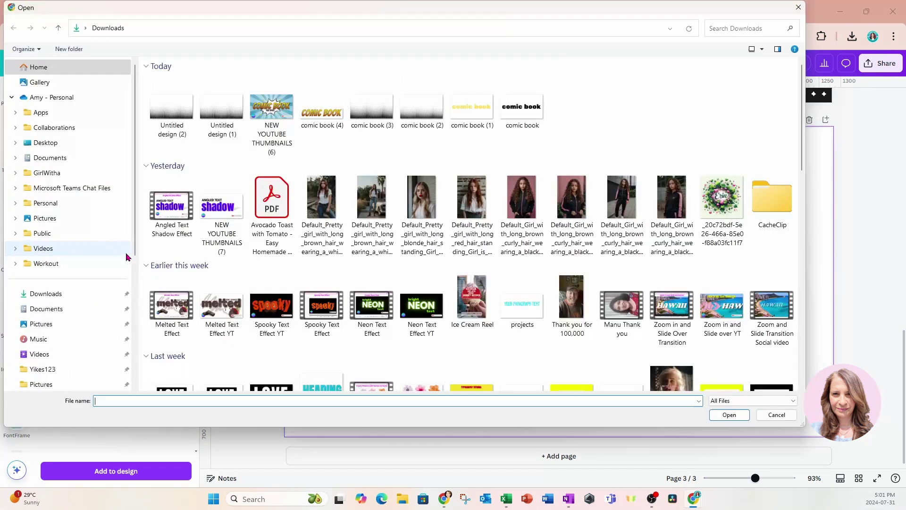
left_click(161, 110)
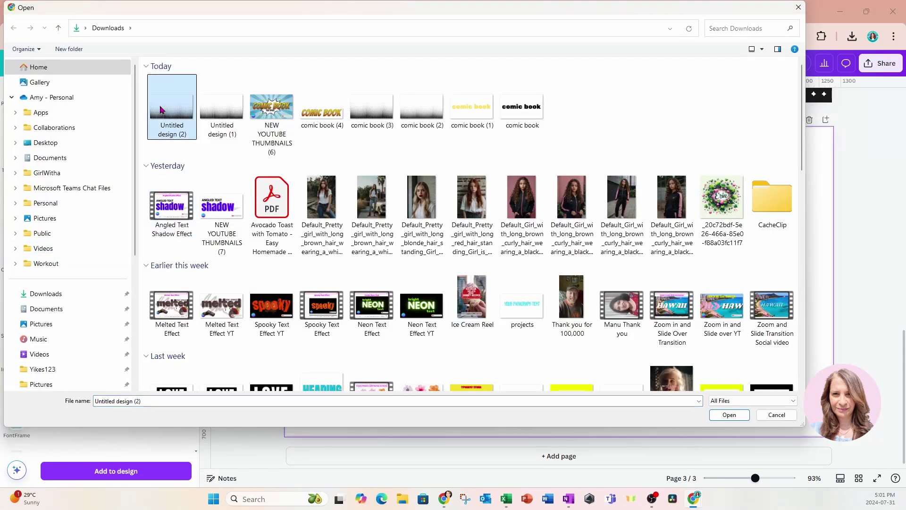
left_click(718, 417)
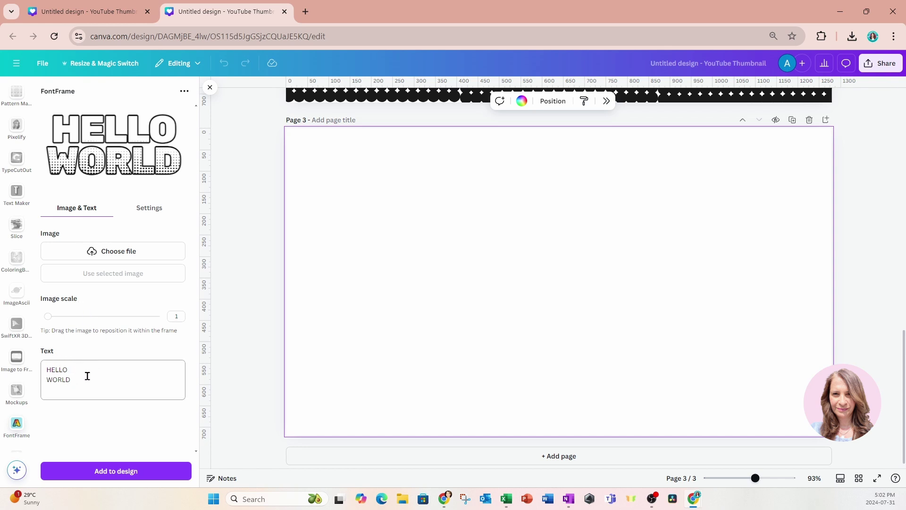
Change the FontFrame text from HELLO WORLD to COMIC BOOK and set its font to Bangers.
left_click_drag(88, 376, 37, 376)
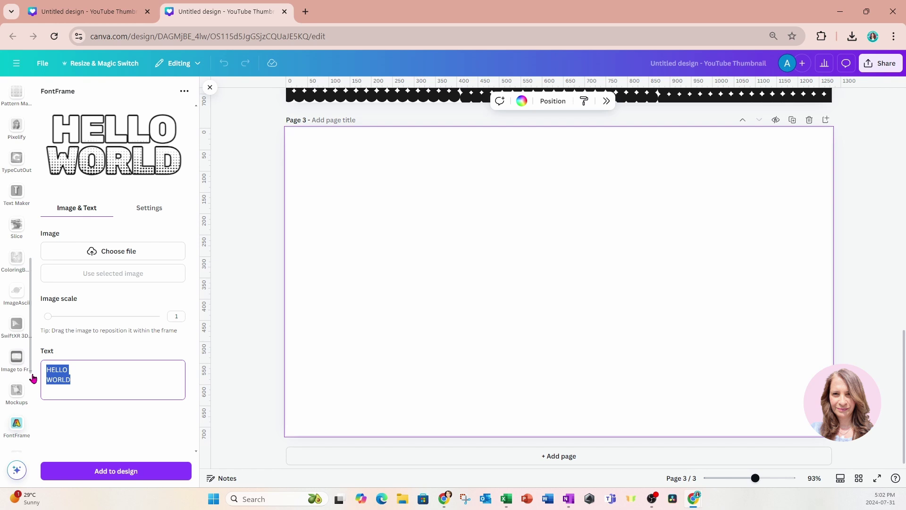
type("CO")
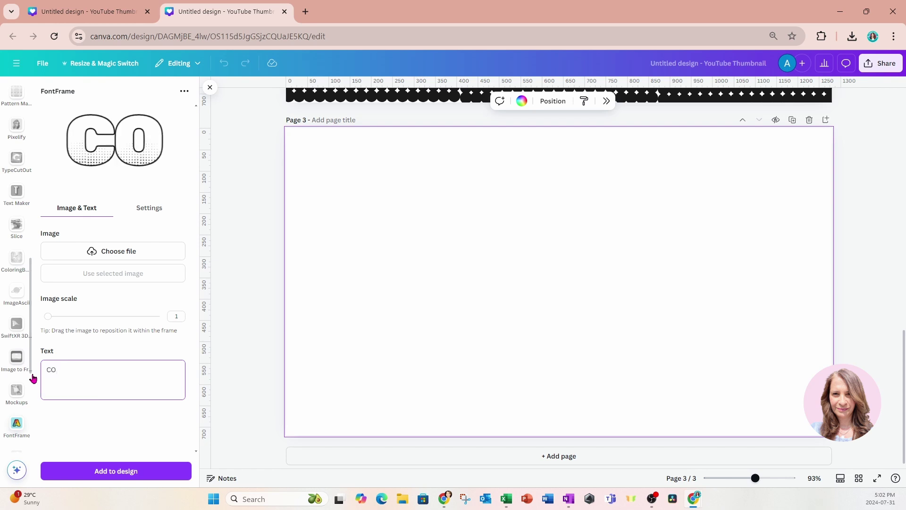
type("MIC BOOK")
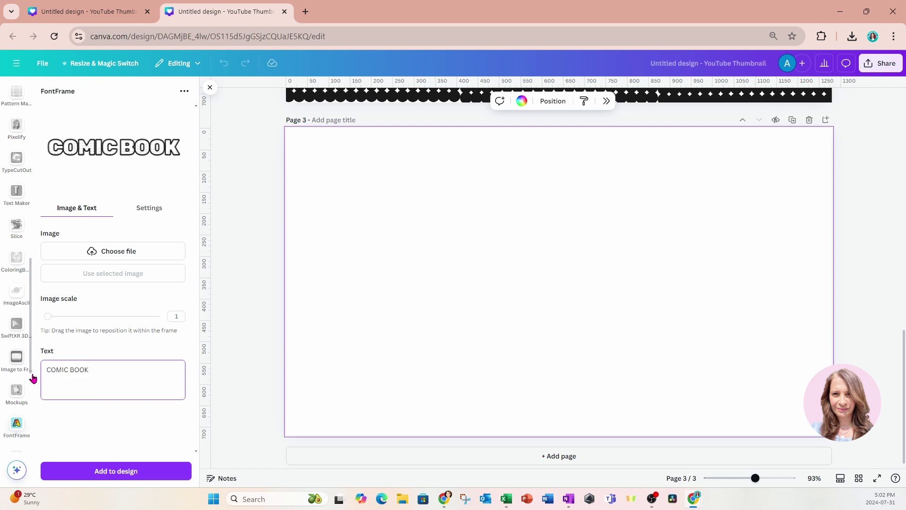
left_click(148, 212)
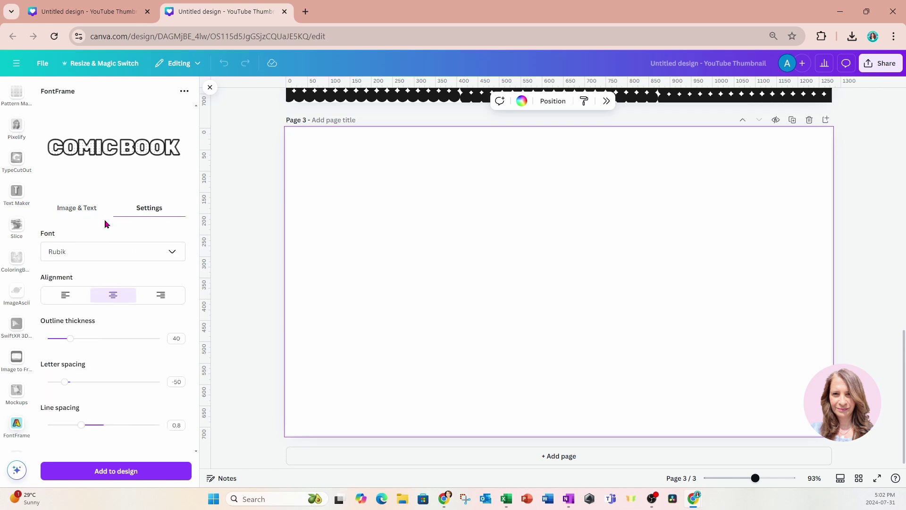
left_click(170, 251)
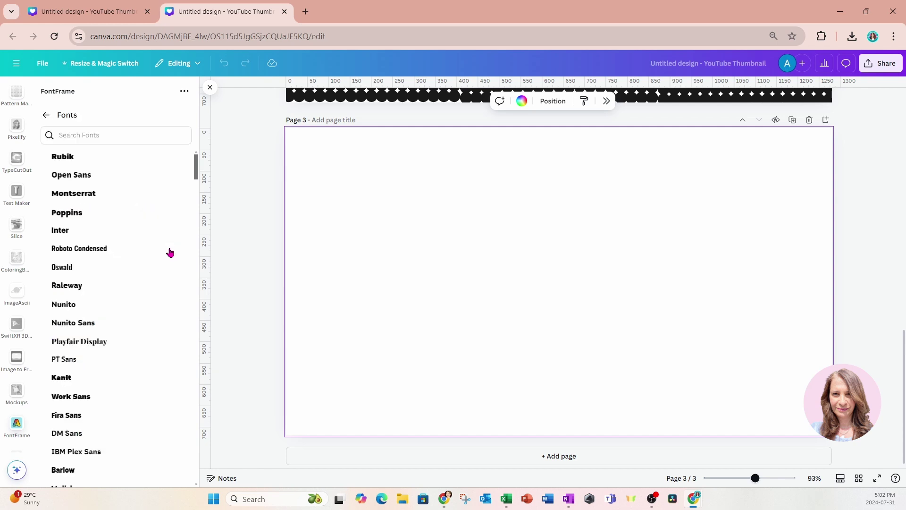
left_click(119, 135)
type("BANGERS")
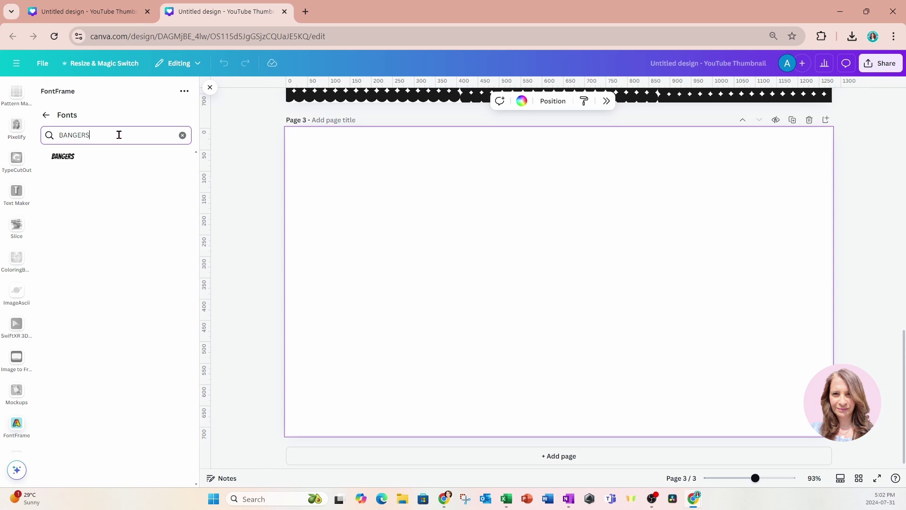
left_click(85, 157)
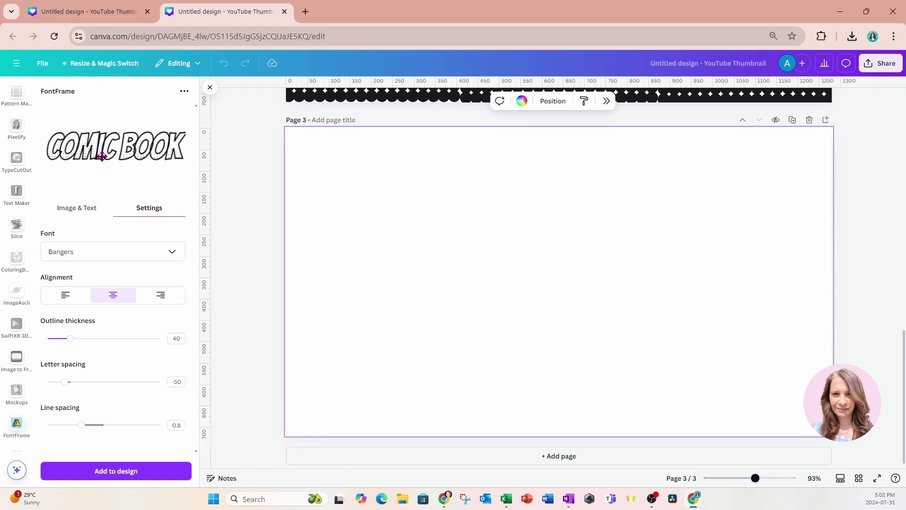
Left-align the FontFrame COMIC BOOK lettering, with outline thickness 15 and letter spacing 40.
left_click(55, 301)
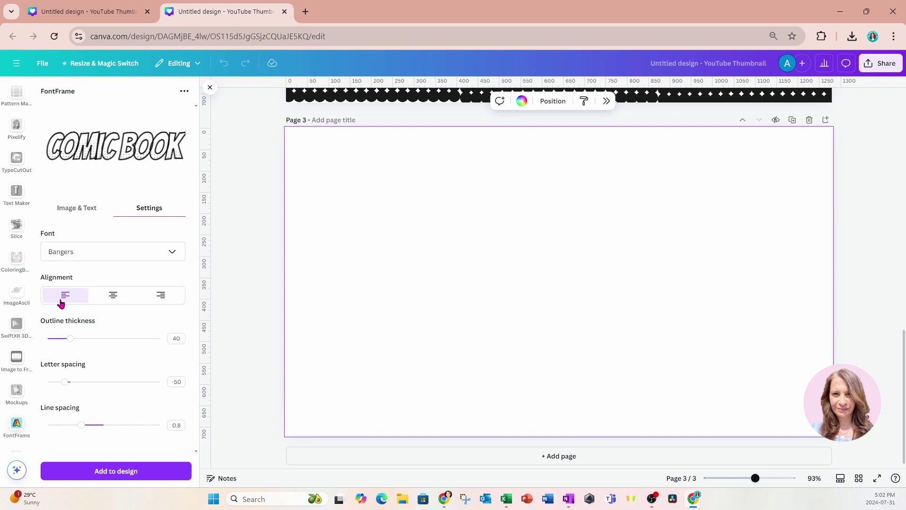
left_click(183, 337)
type("15")
key("Return")
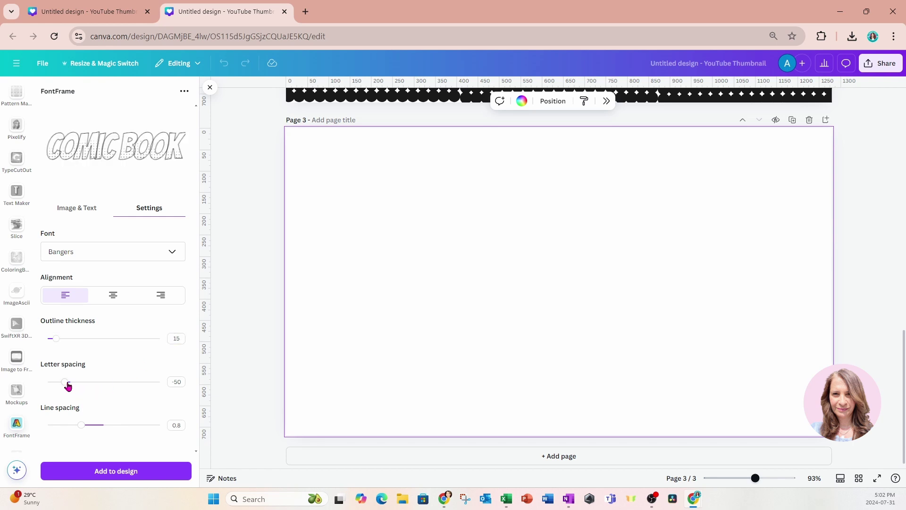
left_click(182, 378)
type("40")
key("Return")
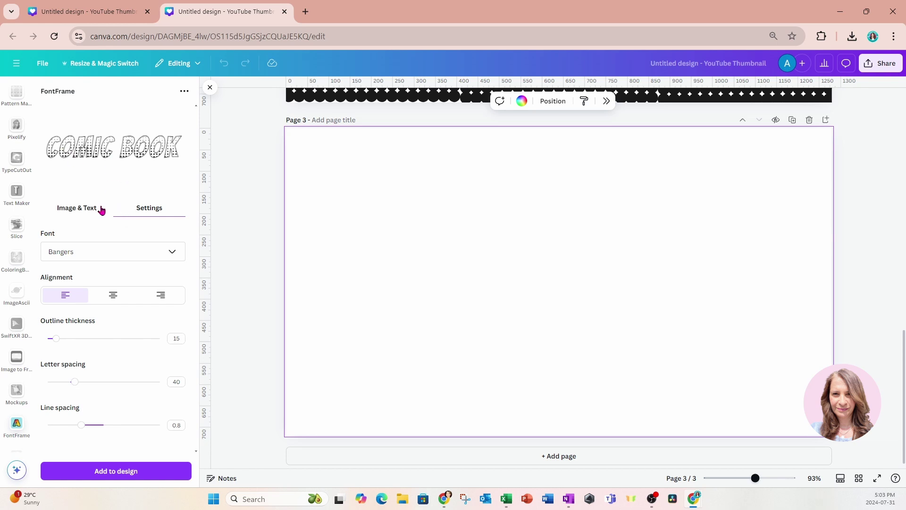
Return to FontFrame's Image & Text options and scroll up to Page 1's gradient COMIC BOOK text.
left_click(83, 211)
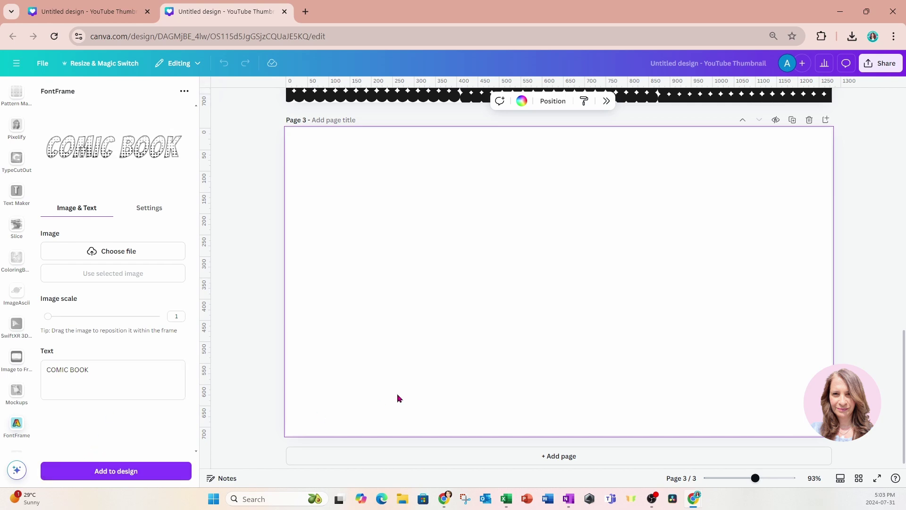
scroll(398, 397, "up", 15)
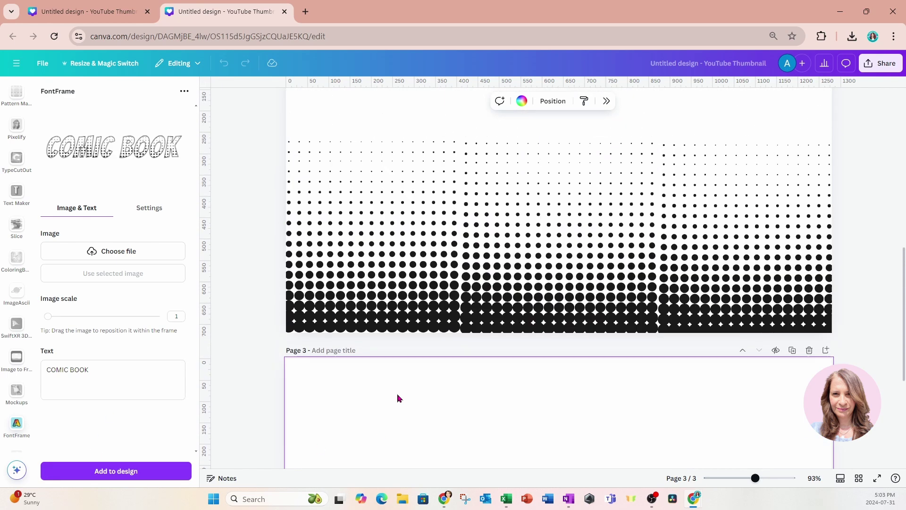
scroll(398, 398, "up", 2)
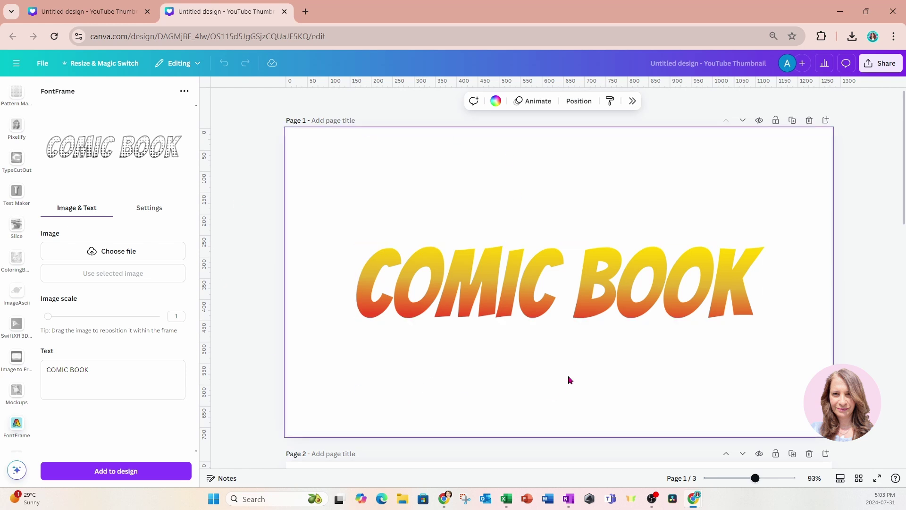
Add the dotted COMIC BOOK image, crop its top and bottom, and enlarge it over the gradient text.
left_click(110, 472)
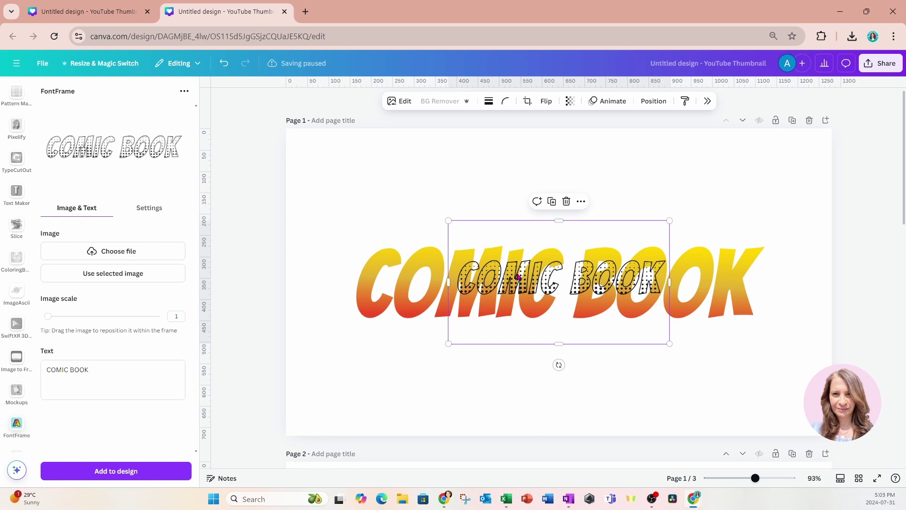
left_click_drag(559, 221, 561, 251)
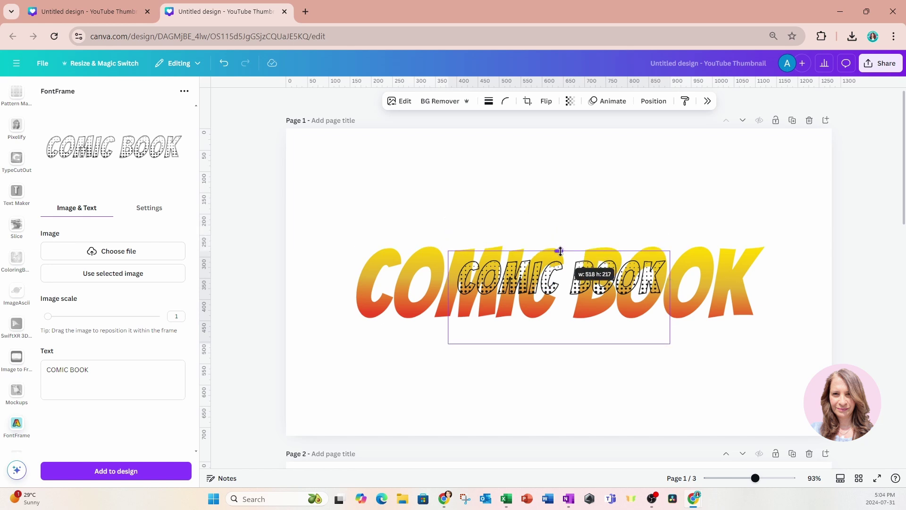
left_click_drag(559, 344, 497, 311)
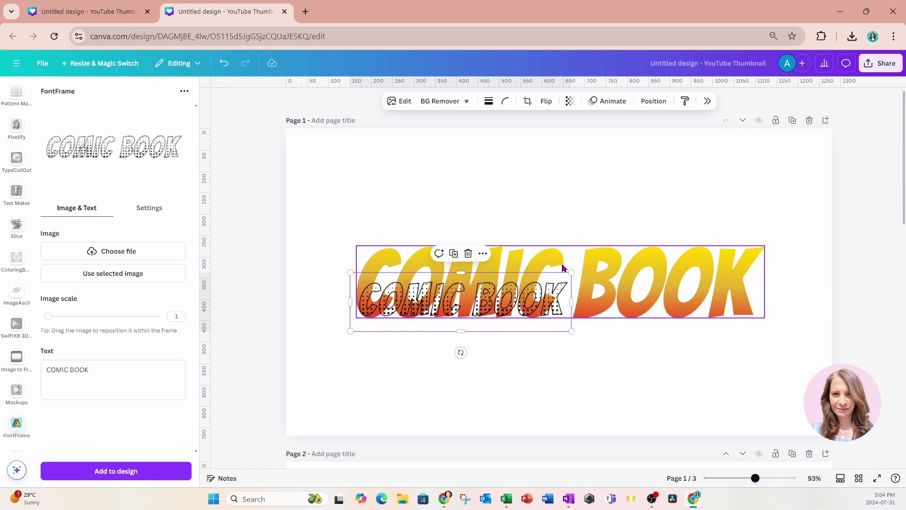
left_click_drag(572, 273, 746, 270)
left_click(719, 185)
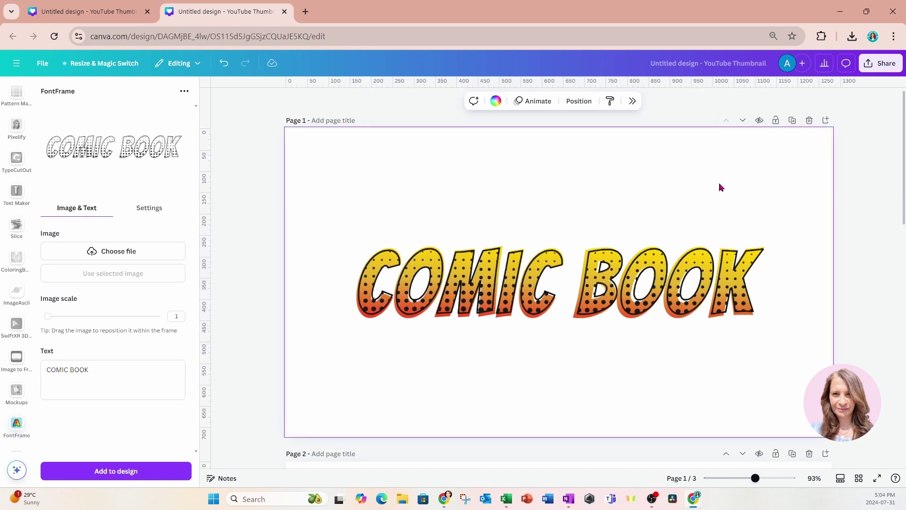
Close FontFrame, select both COMIC BOOK layers and enlarge them together to about 1,119 × 295 px.
left_click(210, 87)
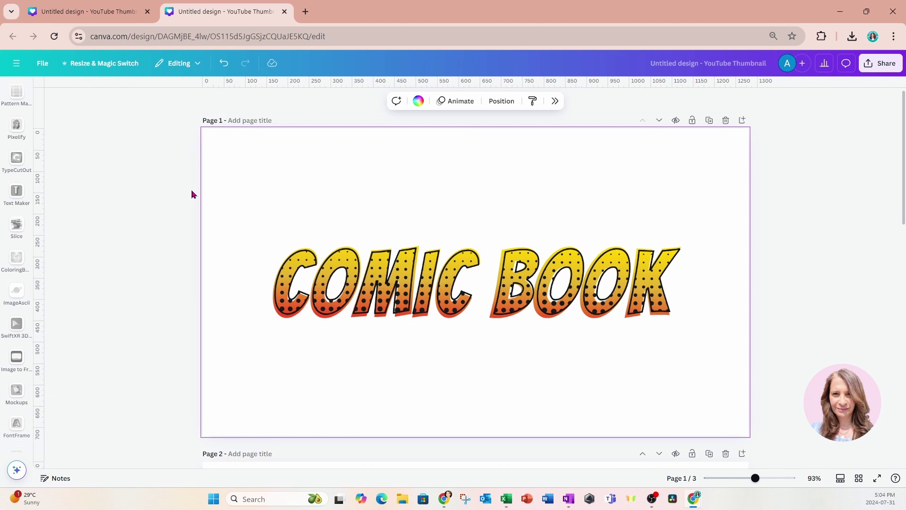
left_click_drag(168, 194, 699, 351)
left_click(682, 348)
left_click_drag(174, 201, 844, 342)
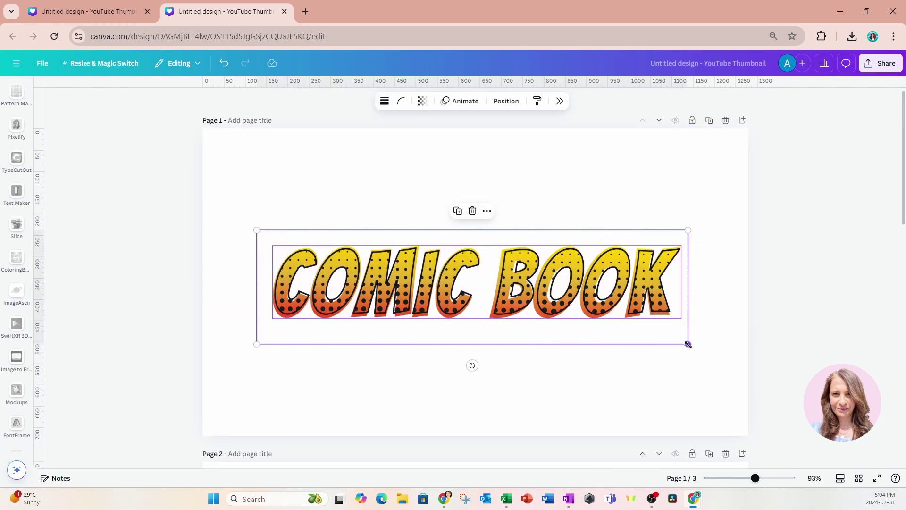
left_click_drag(688, 344, 722, 352)
left_click_drag(256, 230, 217, 219)
left_click(573, 159)
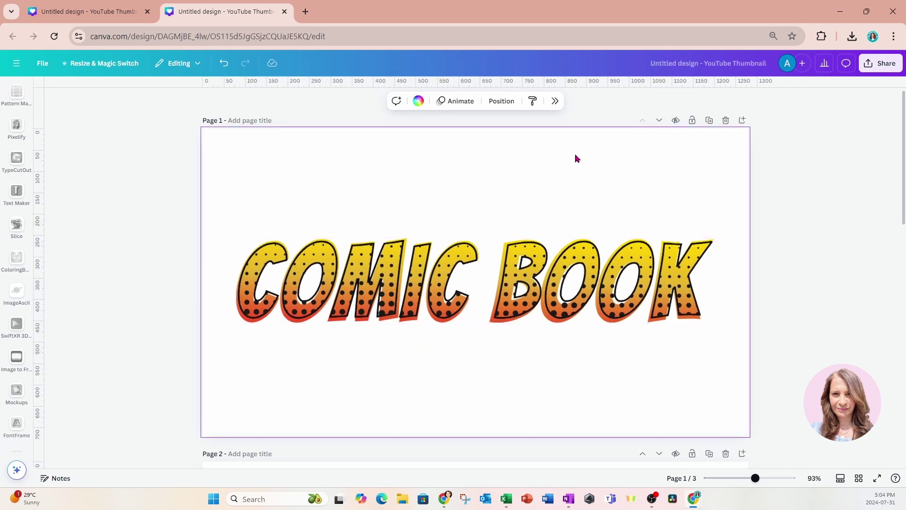